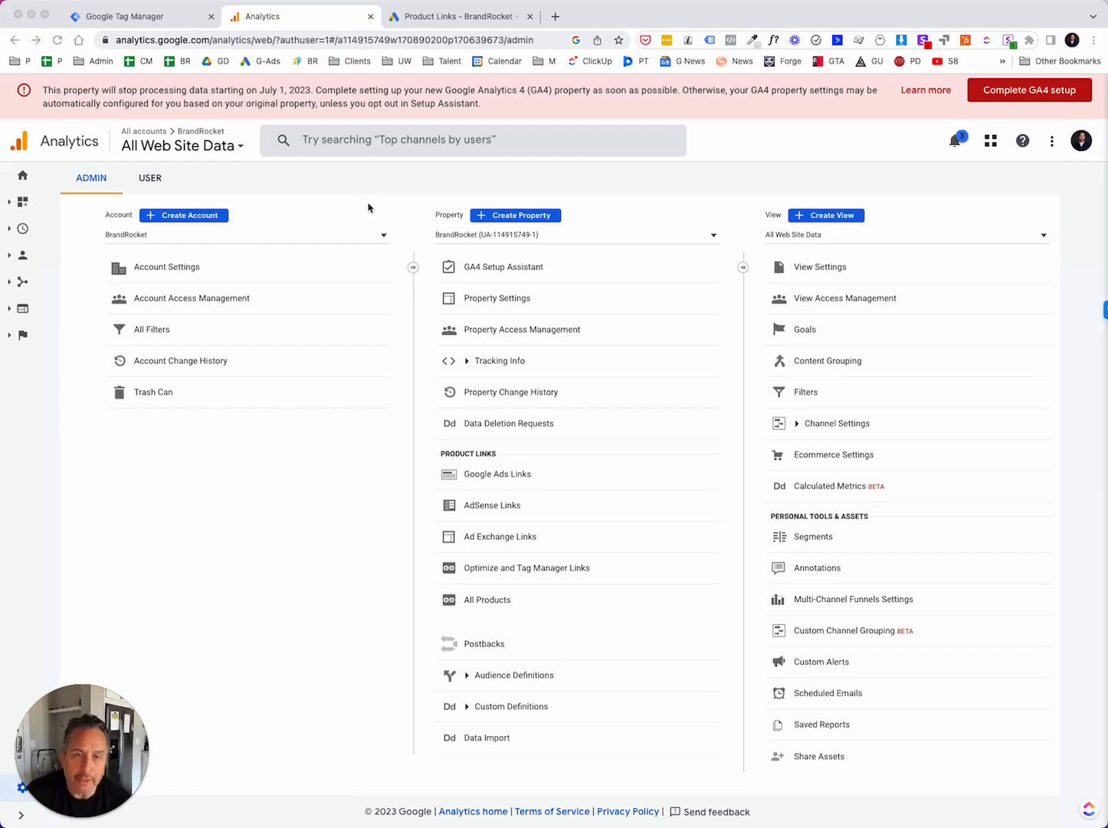
Start a new Analytics account named "BrandRocket 2" and continue to property setup with the default data sharing settings.
{"action": "mouse_move", "coordinate": [43, 799]}
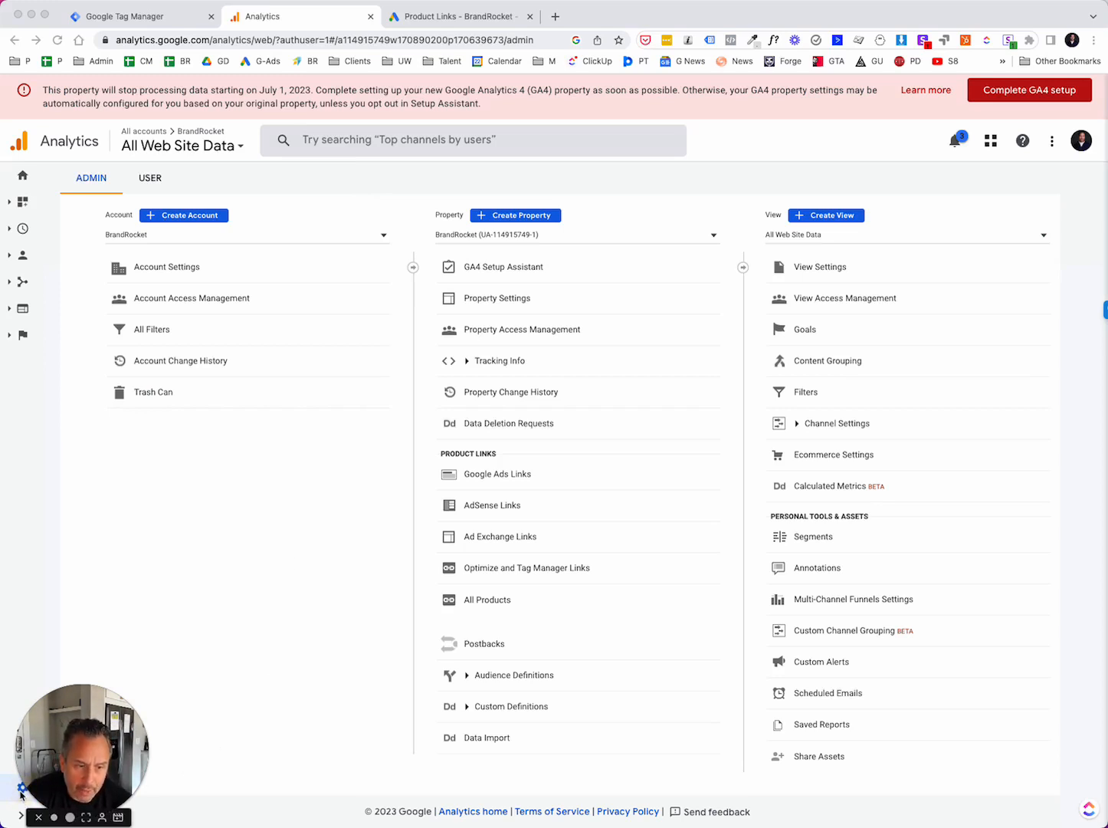
{"action": "left_click_drag", "start_coordinate": [96, 694], "coordinate": [153, 673]}
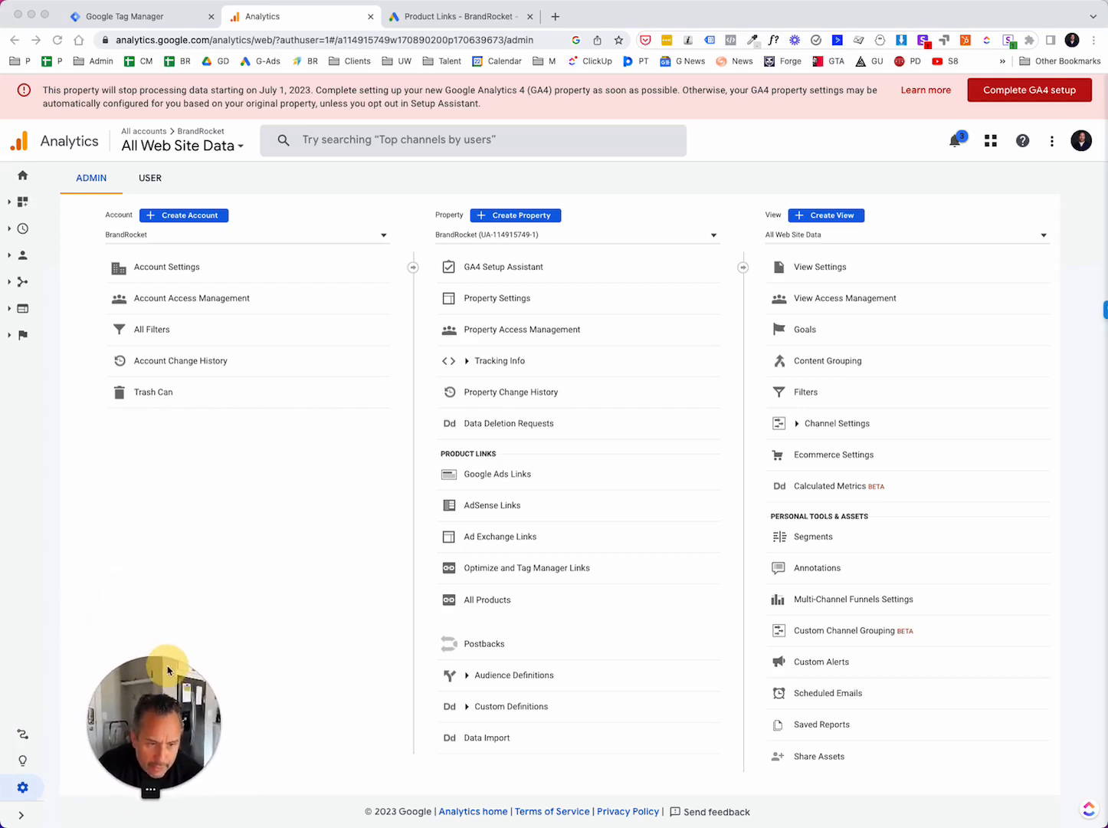
{"action": "left_click", "coordinate": [24, 787]}
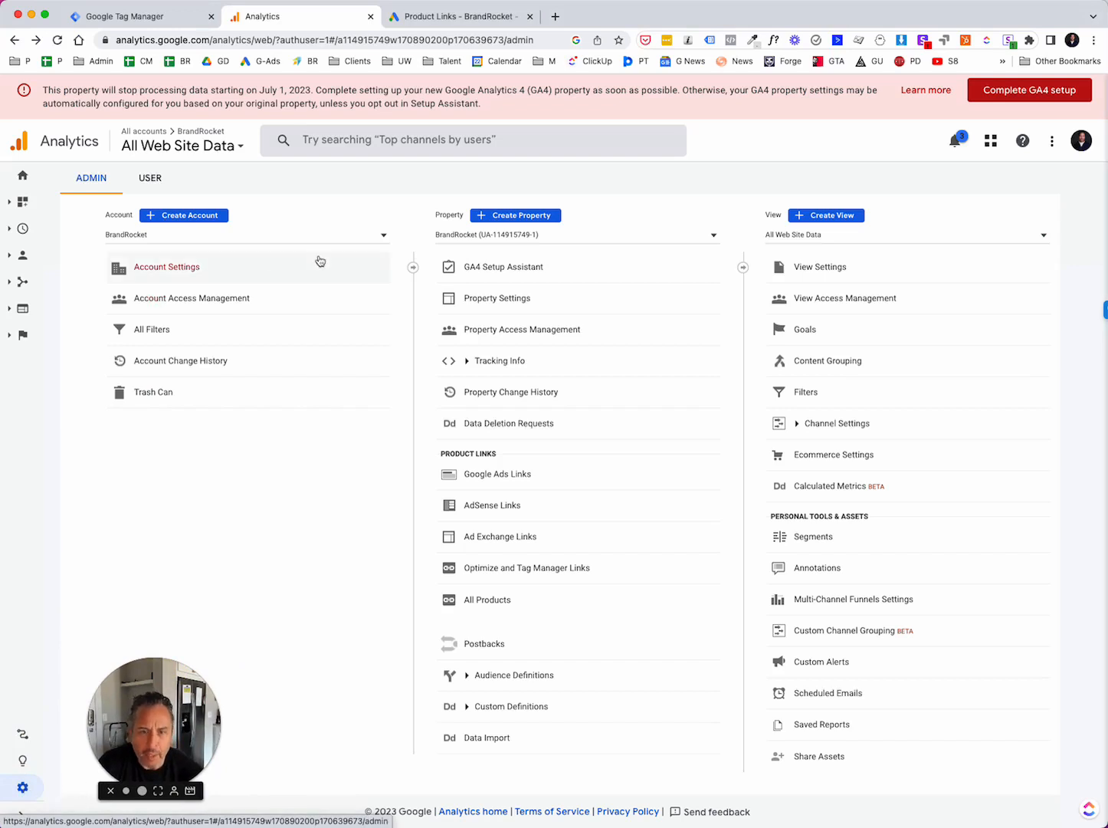
{"action": "left_click", "coordinate": [191, 216]}
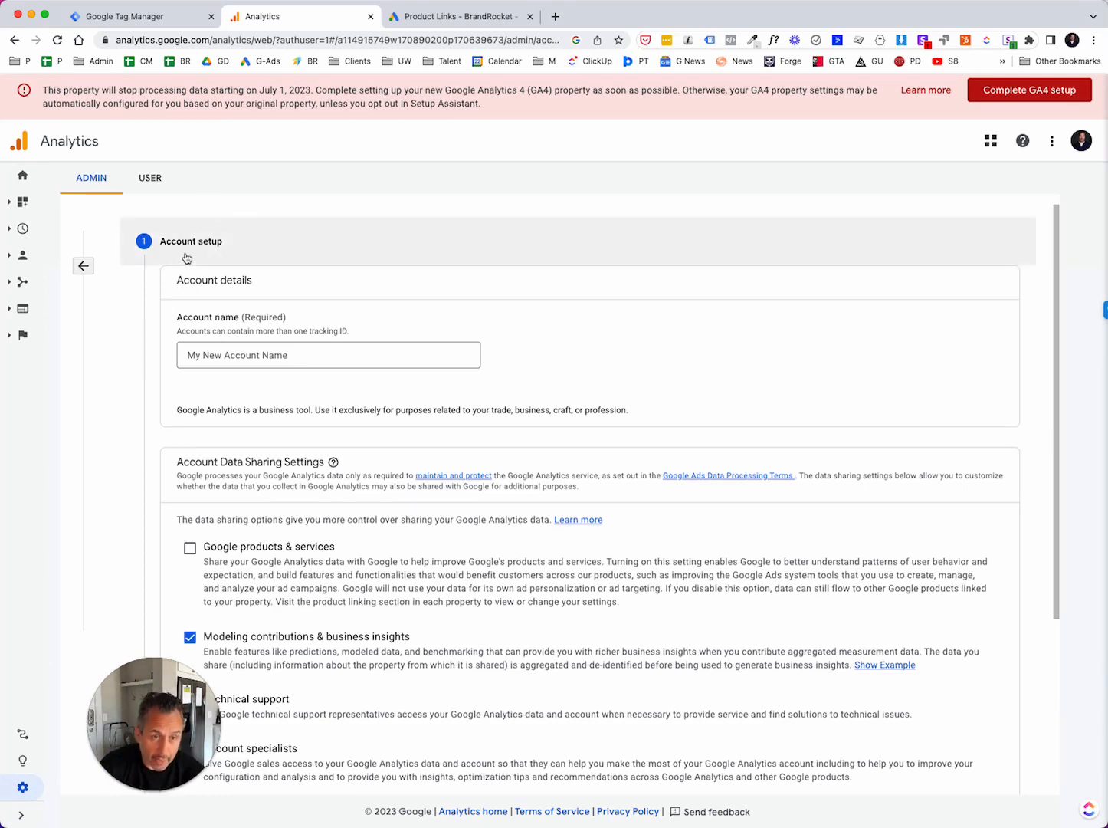
{"action": "left_click", "coordinate": [232, 355]}
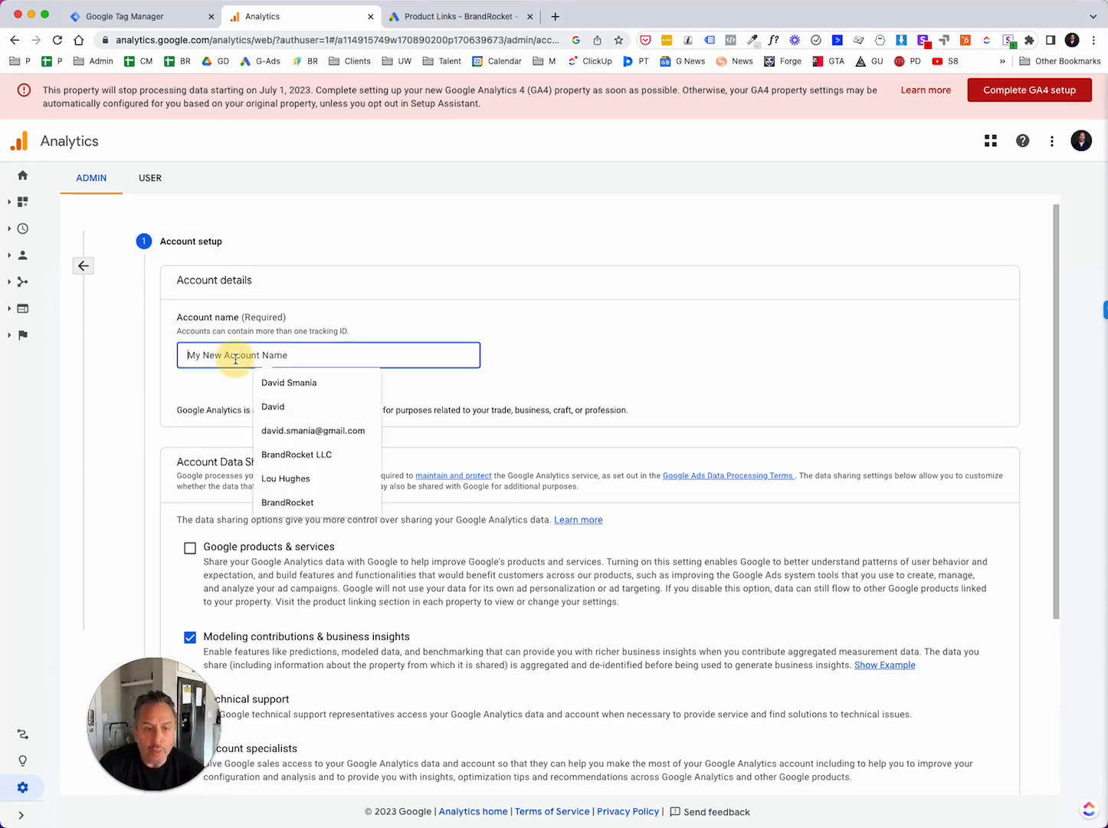
{"action": "left_click", "coordinate": [311, 455]}
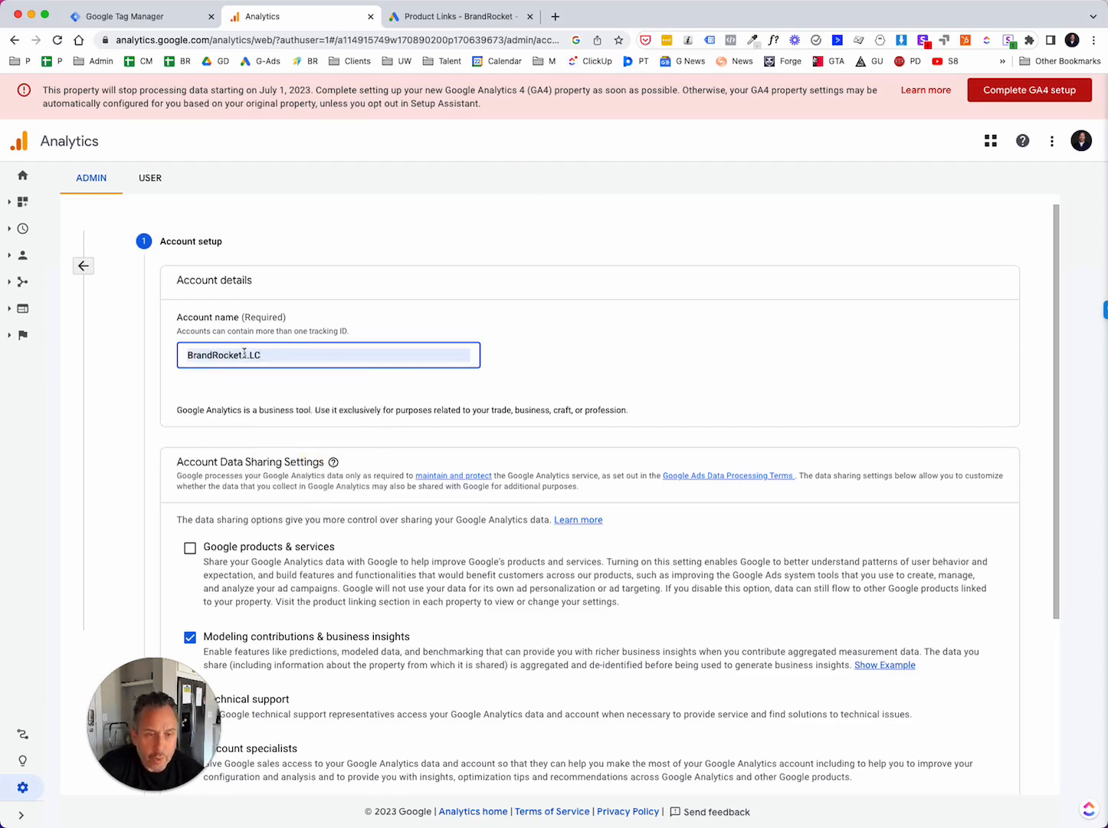
{"action": "left_click_drag", "start_coordinate": [245, 355], "coordinate": [281, 353]}
{"action": "type", "text": "2"}
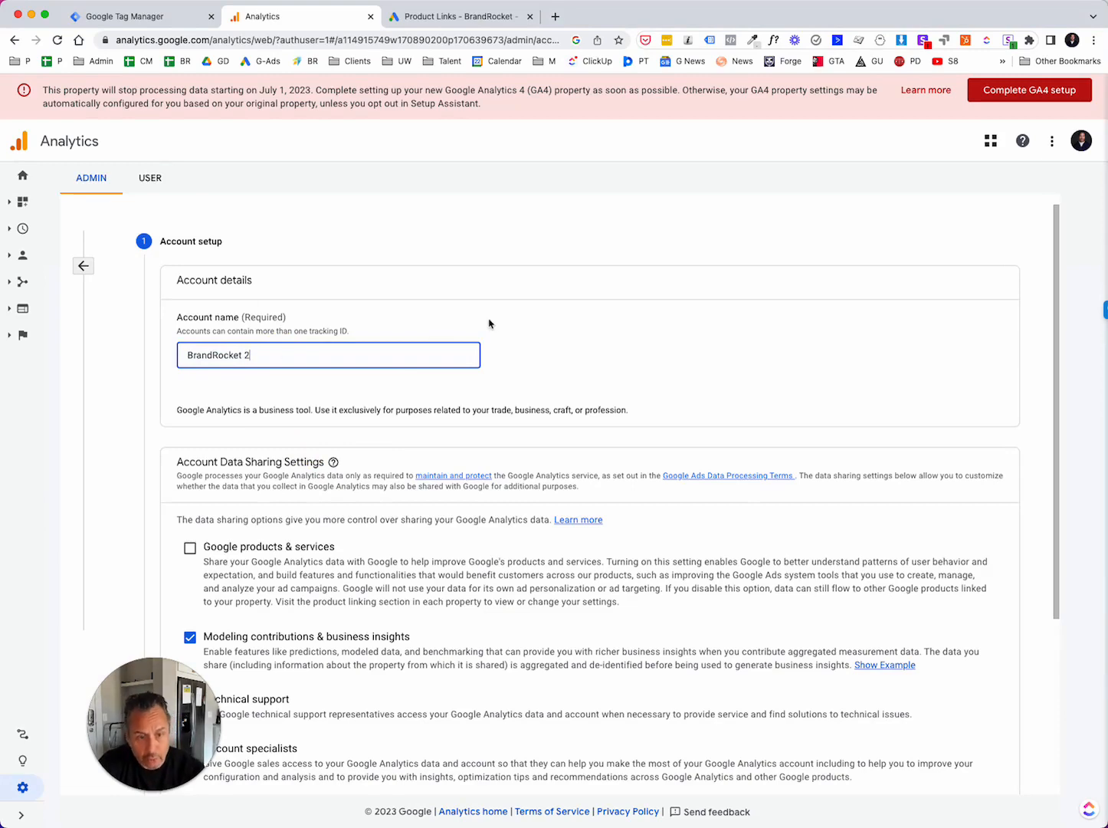
{"action": "scroll", "coordinate": [557, 308], "scroll_direction": "down", "scroll_amount": 2}
{"action": "scroll", "coordinate": [558, 309], "scroll_direction": "down", "scroll_amount": 5}
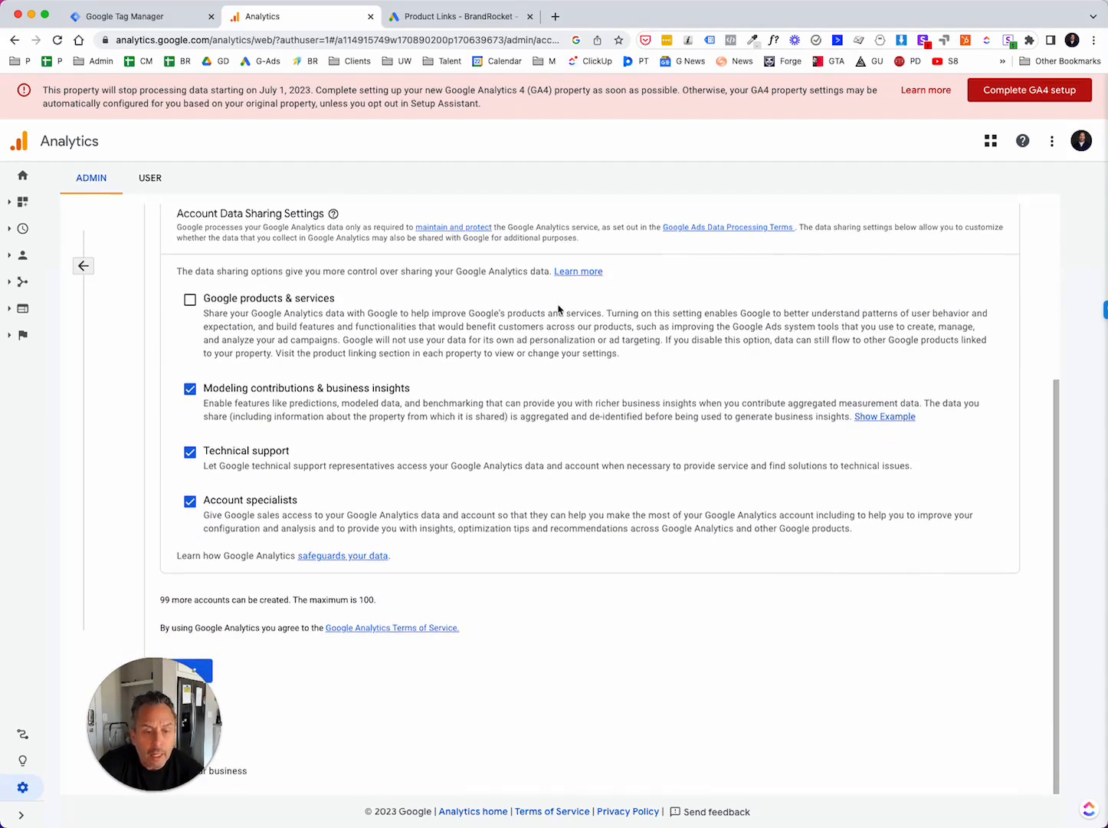
{"action": "left_click_drag", "start_coordinate": [170, 689], "coordinate": [1054, 712]}
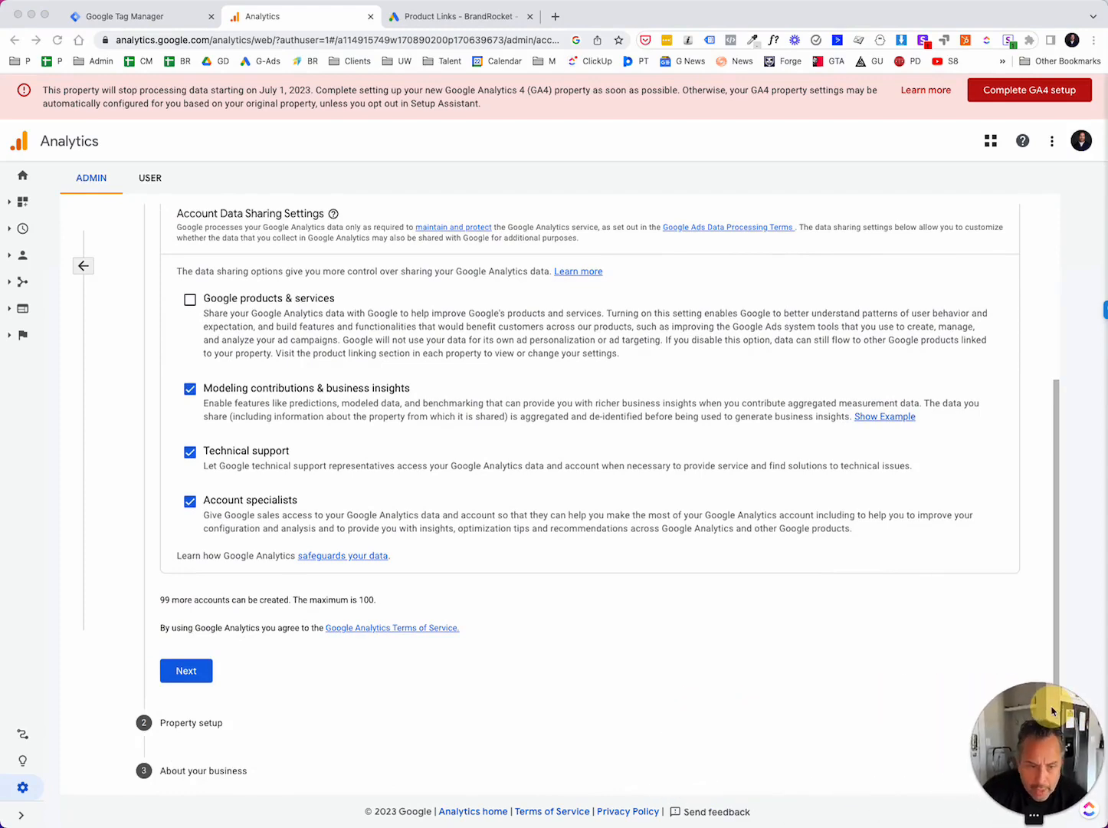
{"action": "left_click", "coordinate": [198, 674]}
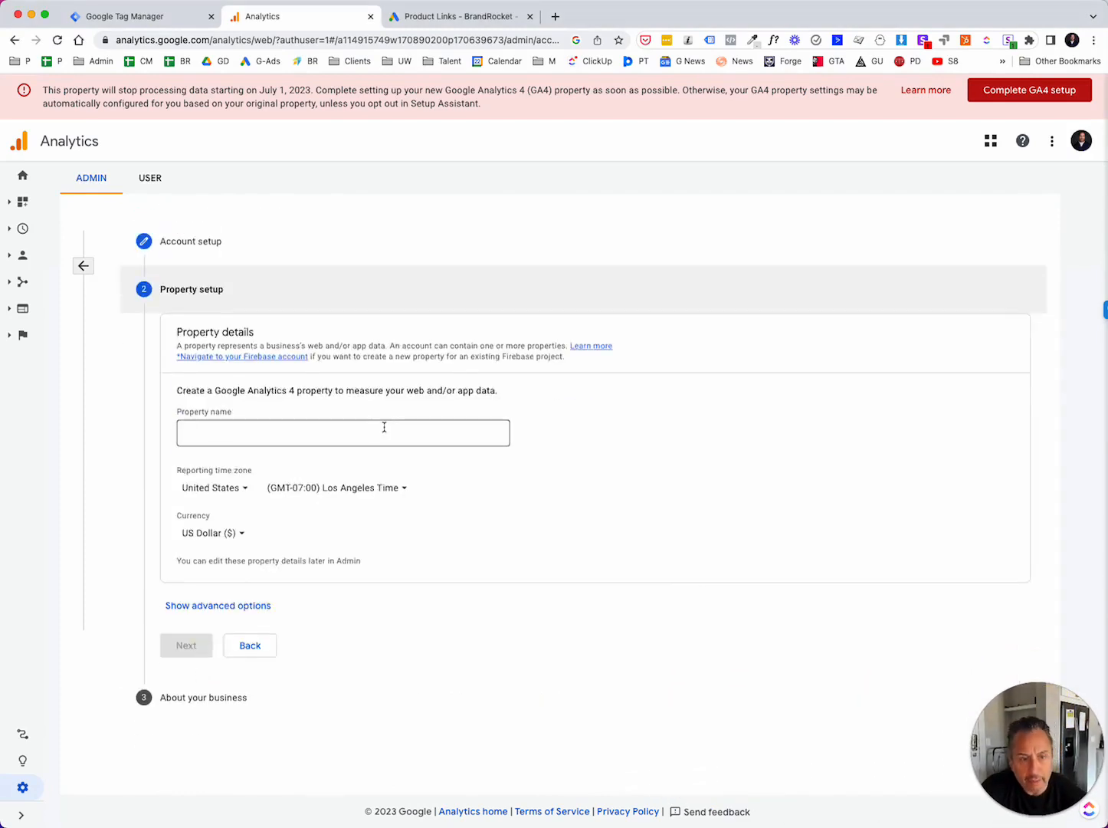
Name the new property "BrandRocket 2 Property" and continue to the business information.
{"action": "left_click", "coordinate": [257, 430]}
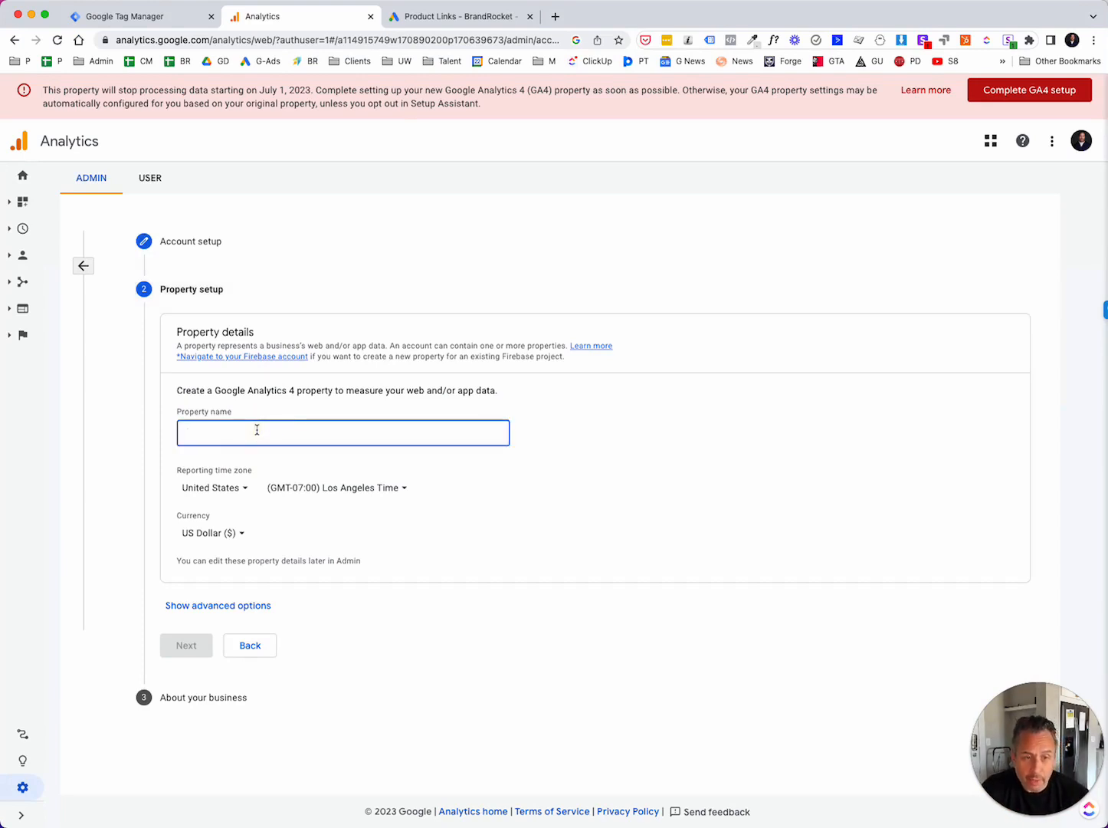
{"action": "type", "text": "BrandR"}
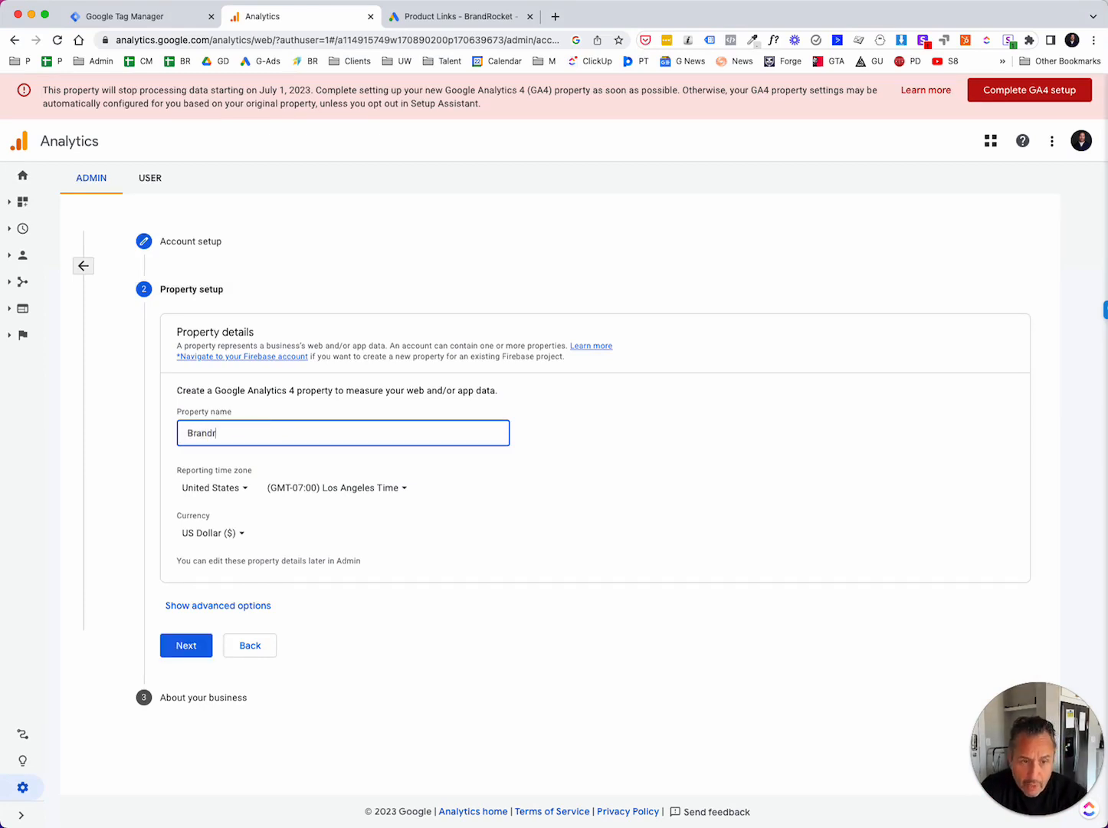
{"action": "key", "text": "BackSpace"}
{"action": "type", "text": "Rocket "}
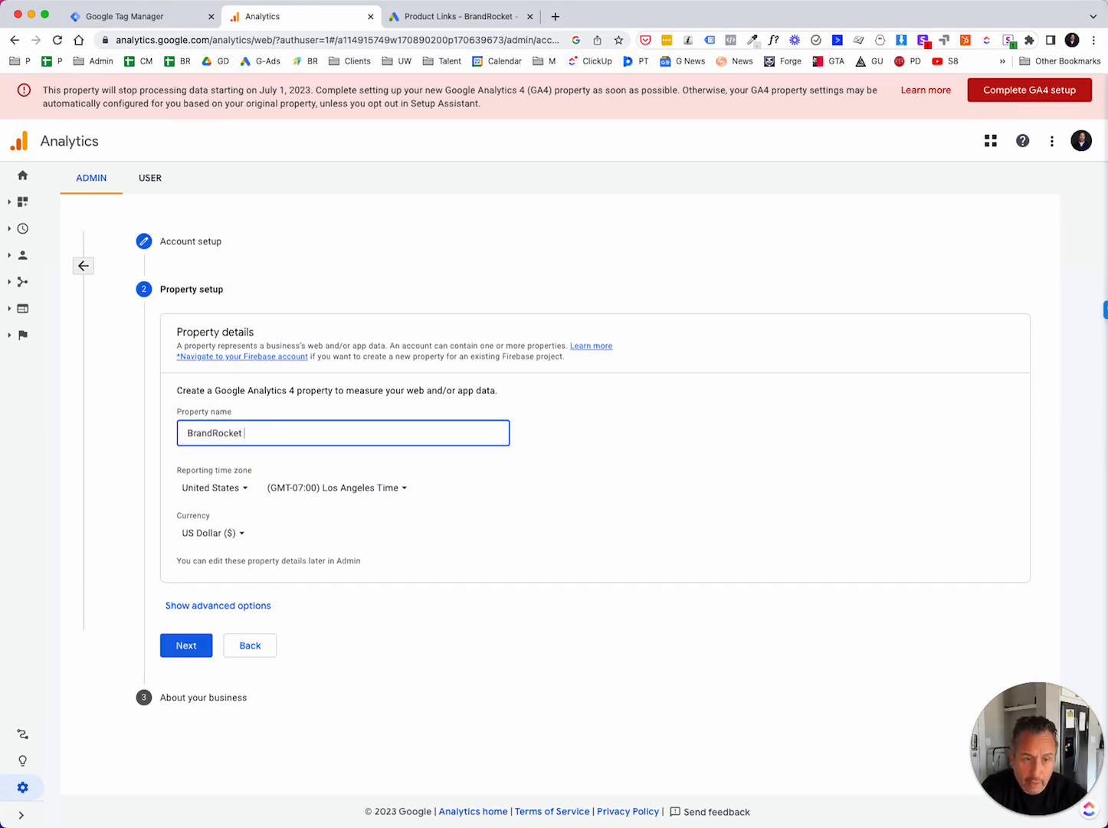
{"action": "type", "text": "2 Prpe"}
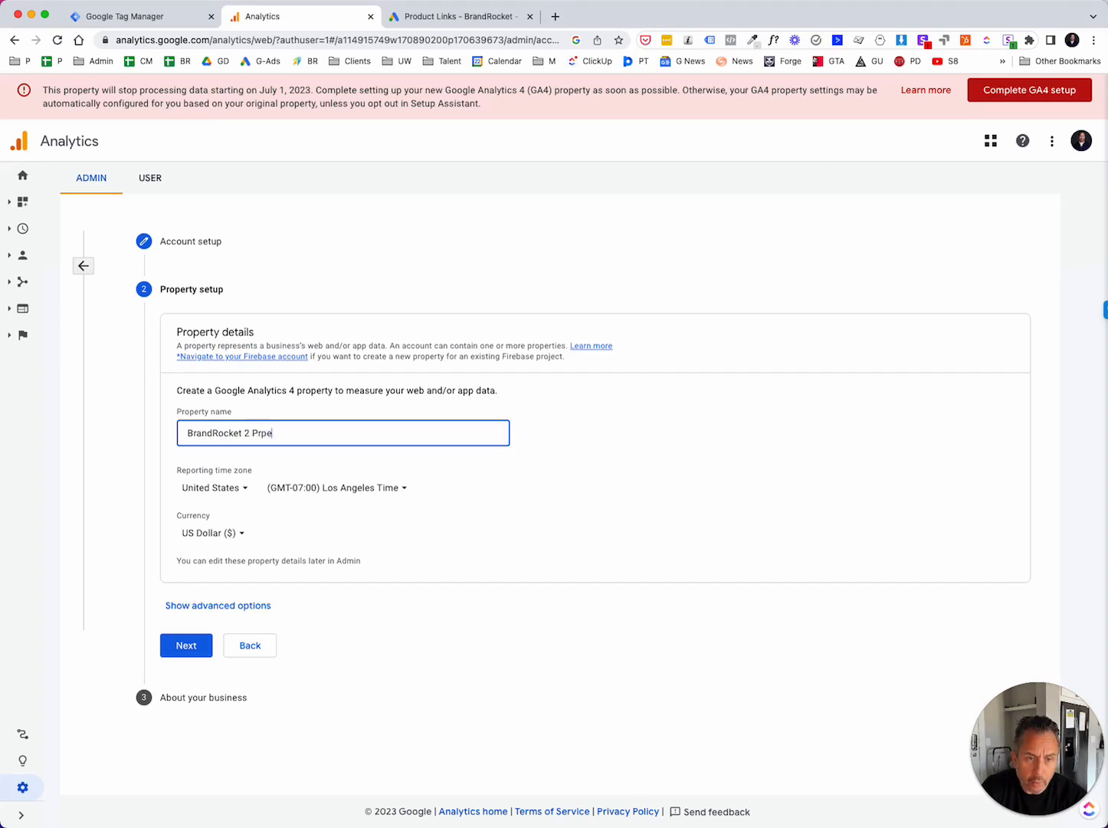
{"action": "key", "text": "BackSpace"}
{"action": "key", "text": "BackSpace"}
{"action": "key", "text": "BackSpace"}
{"action": "type", "text": "roperty"}
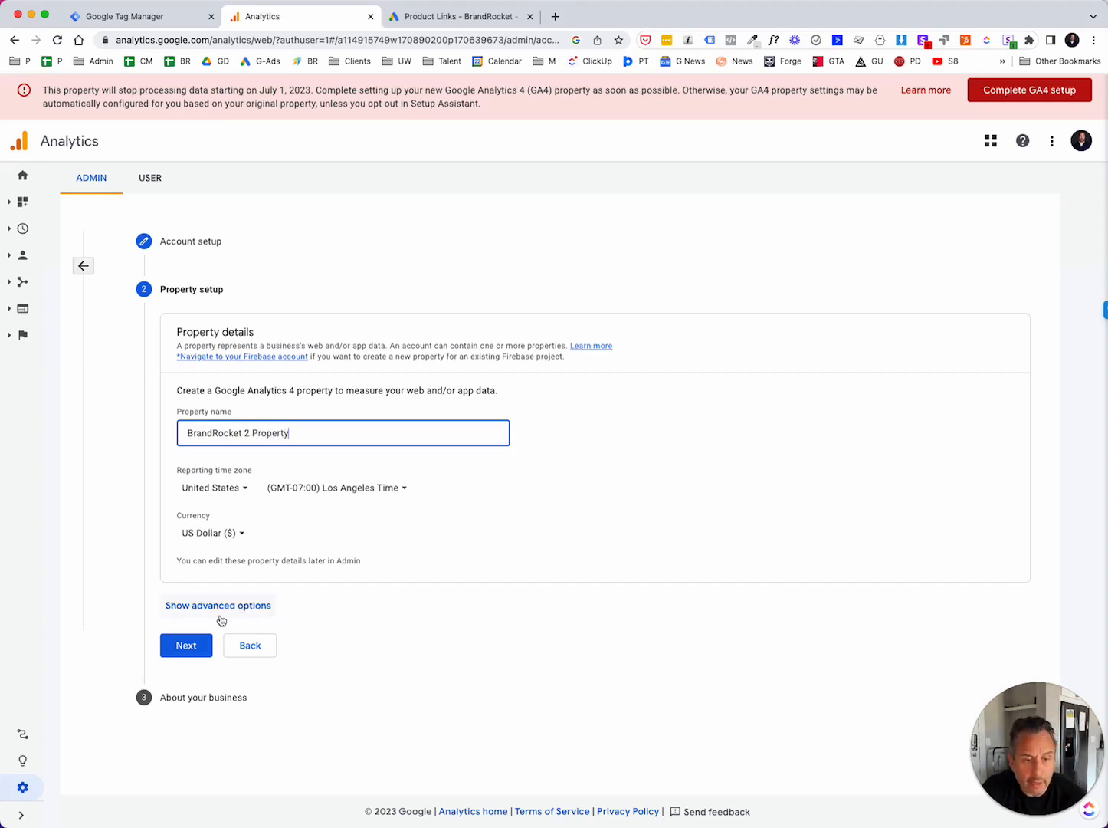
{"action": "left_click", "coordinate": [190, 645]}
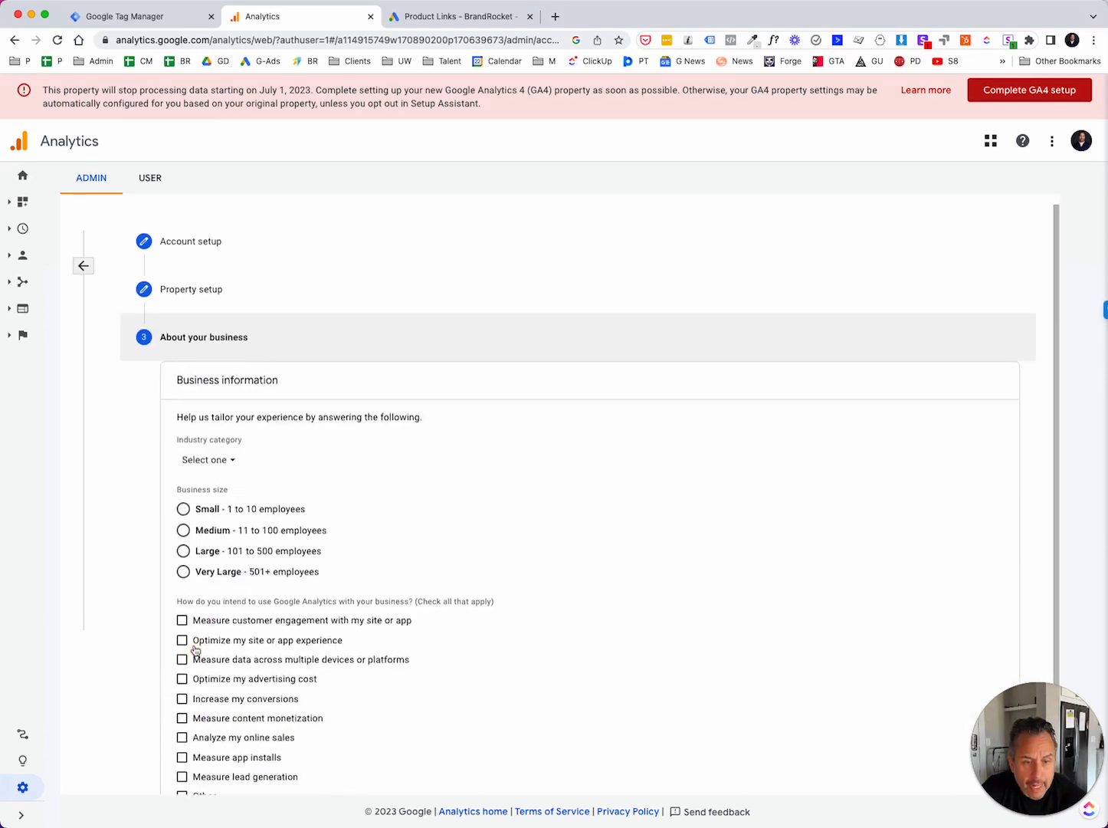
Create the account with Medium business size and the "Optimize my advertising cost" use, accepting the terms of service and Data Processing Terms.
{"action": "scroll", "coordinate": [352, 496], "scroll_direction": "down", "scroll_amount": 2}
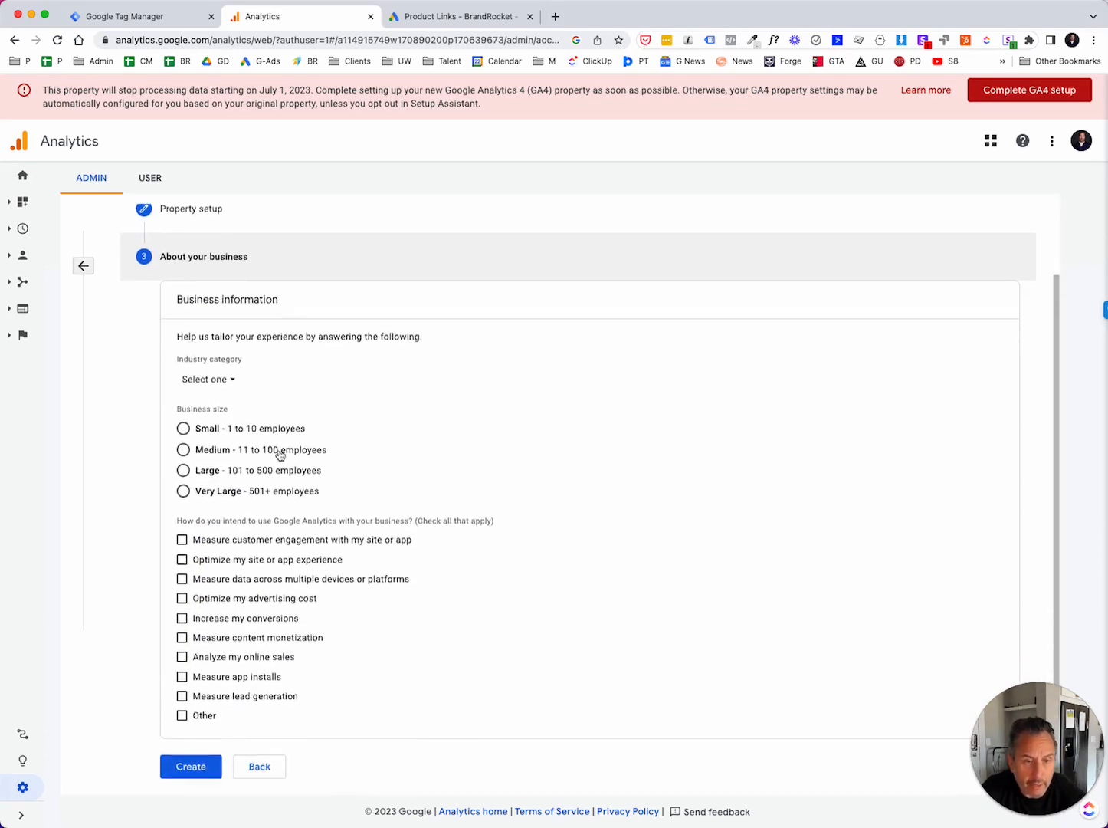
{"action": "left_click", "coordinate": [184, 450]}
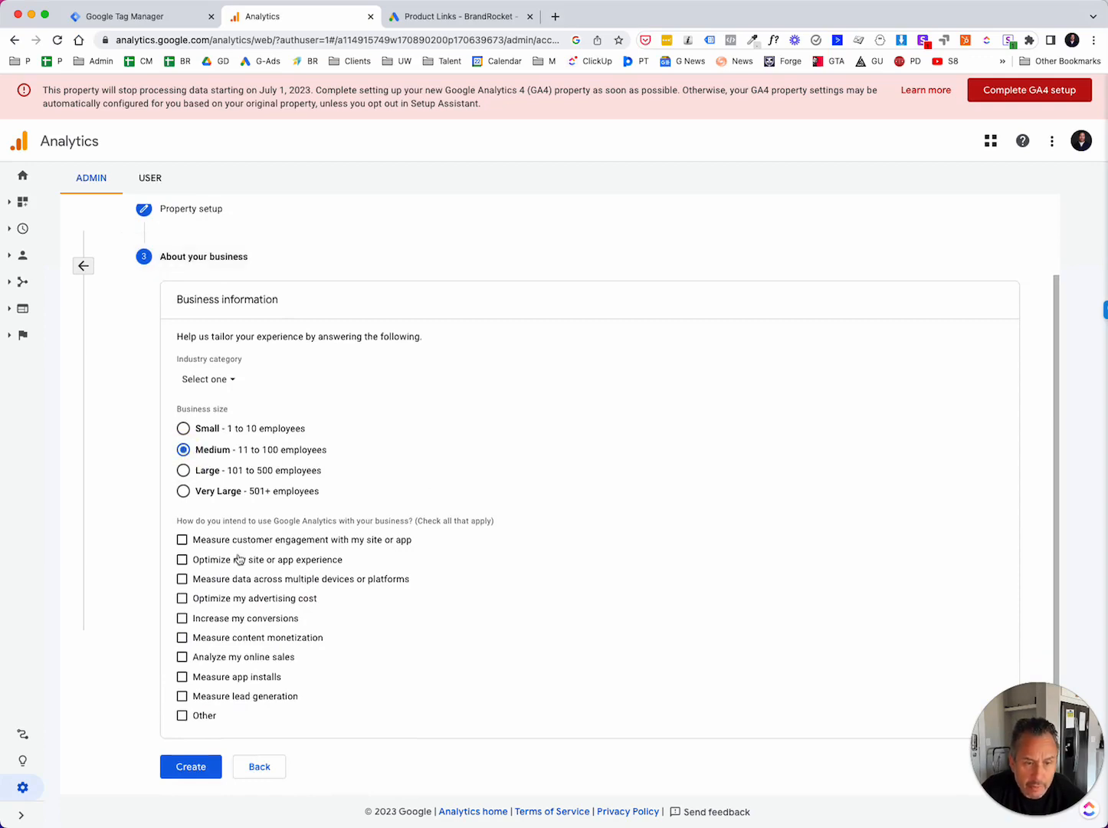
{"action": "left_click", "coordinate": [183, 602]}
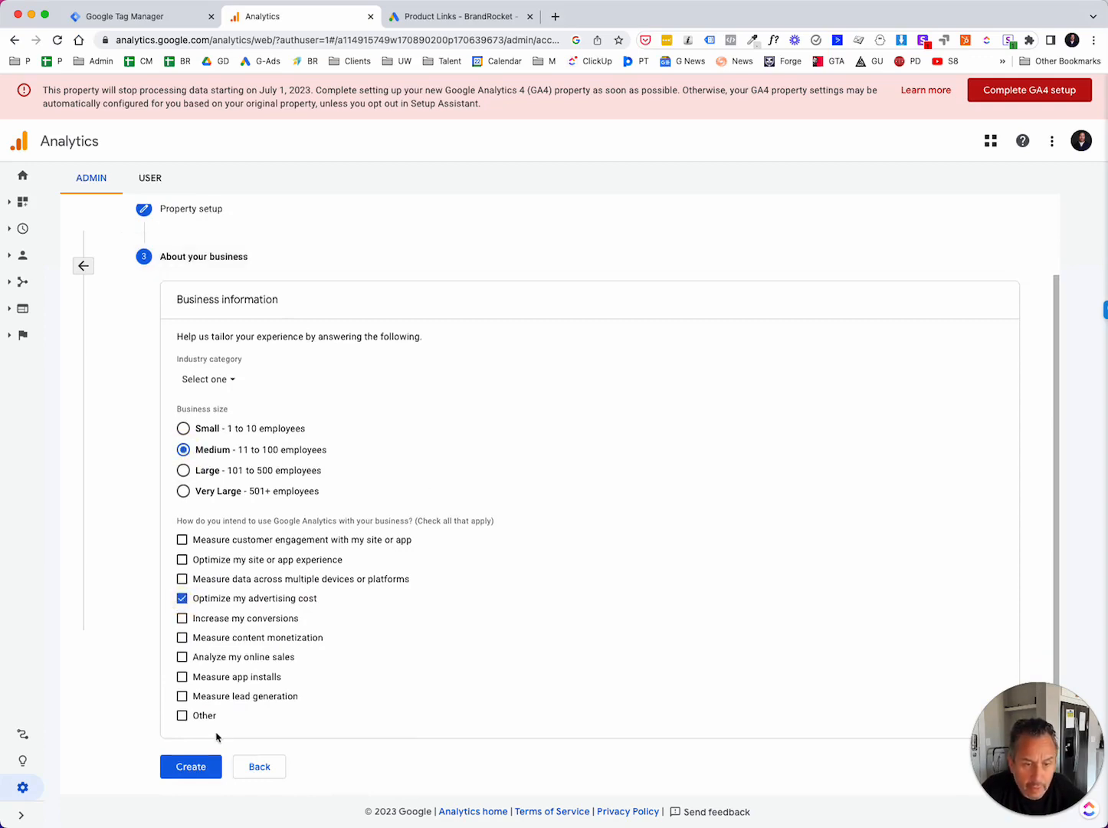
{"action": "left_click", "coordinate": [193, 768]}
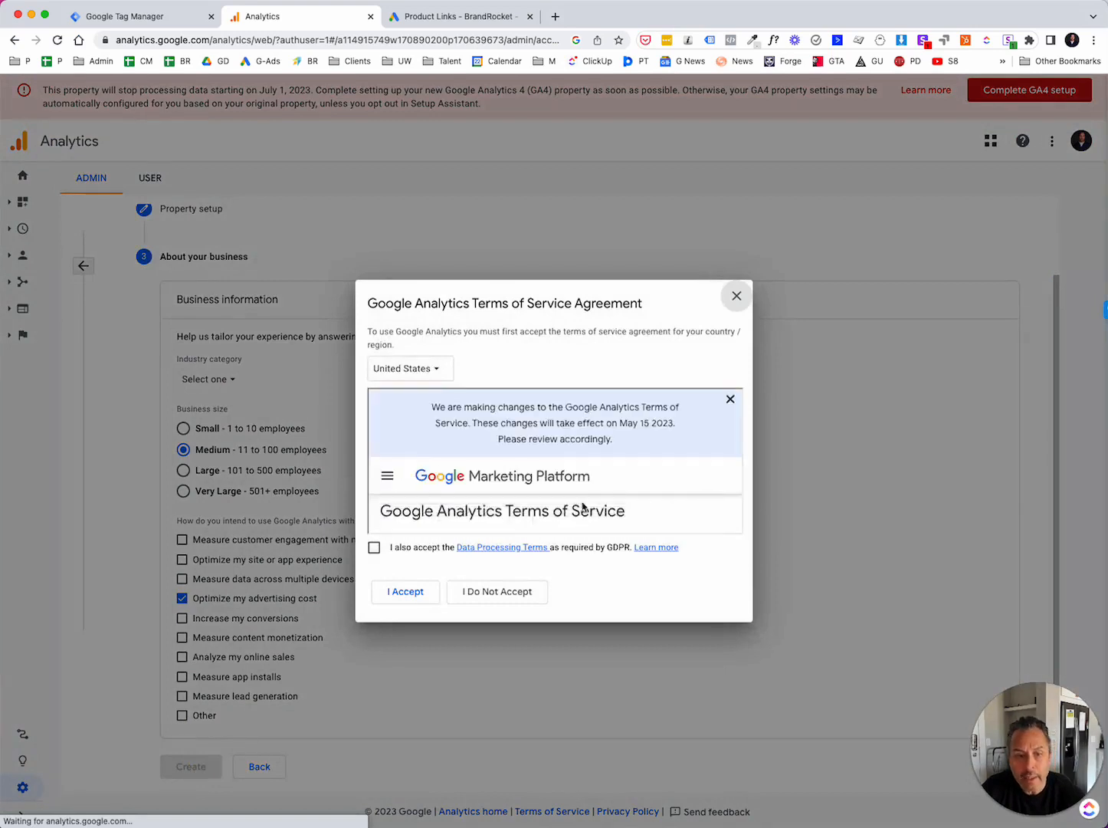
{"action": "left_click", "coordinate": [374, 548]}
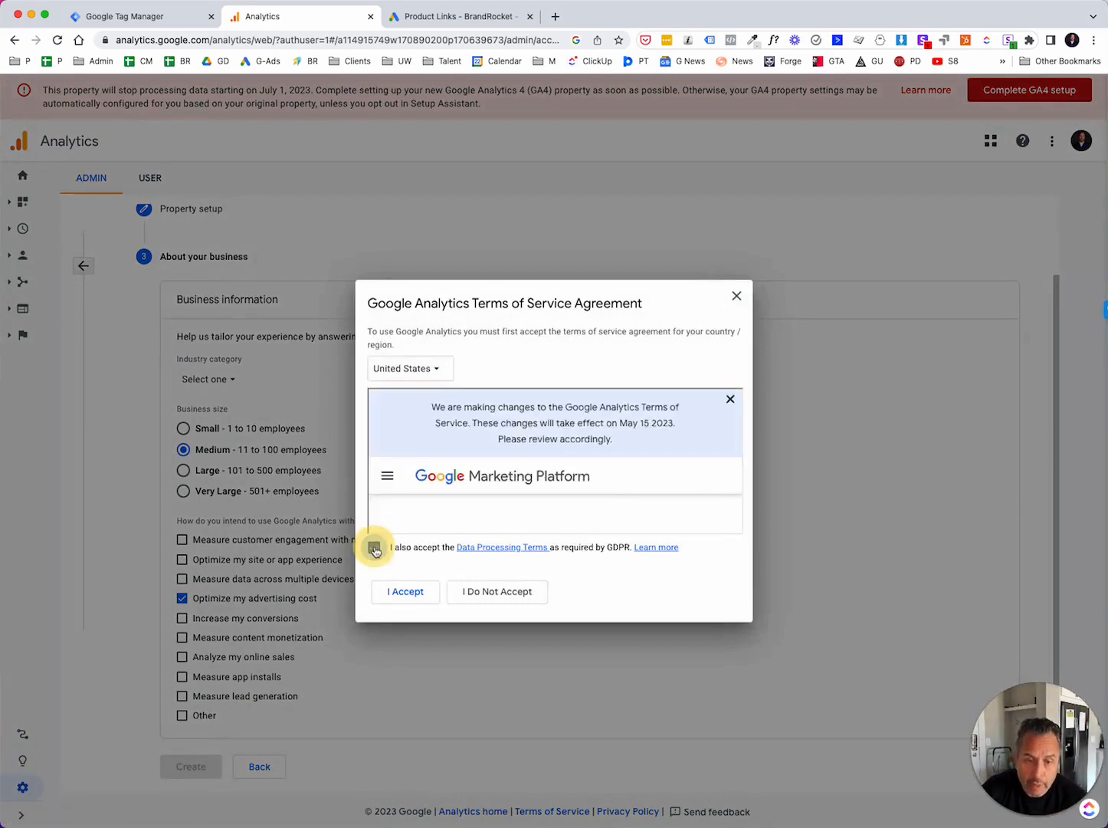
{"action": "left_click", "coordinate": [414, 591]}
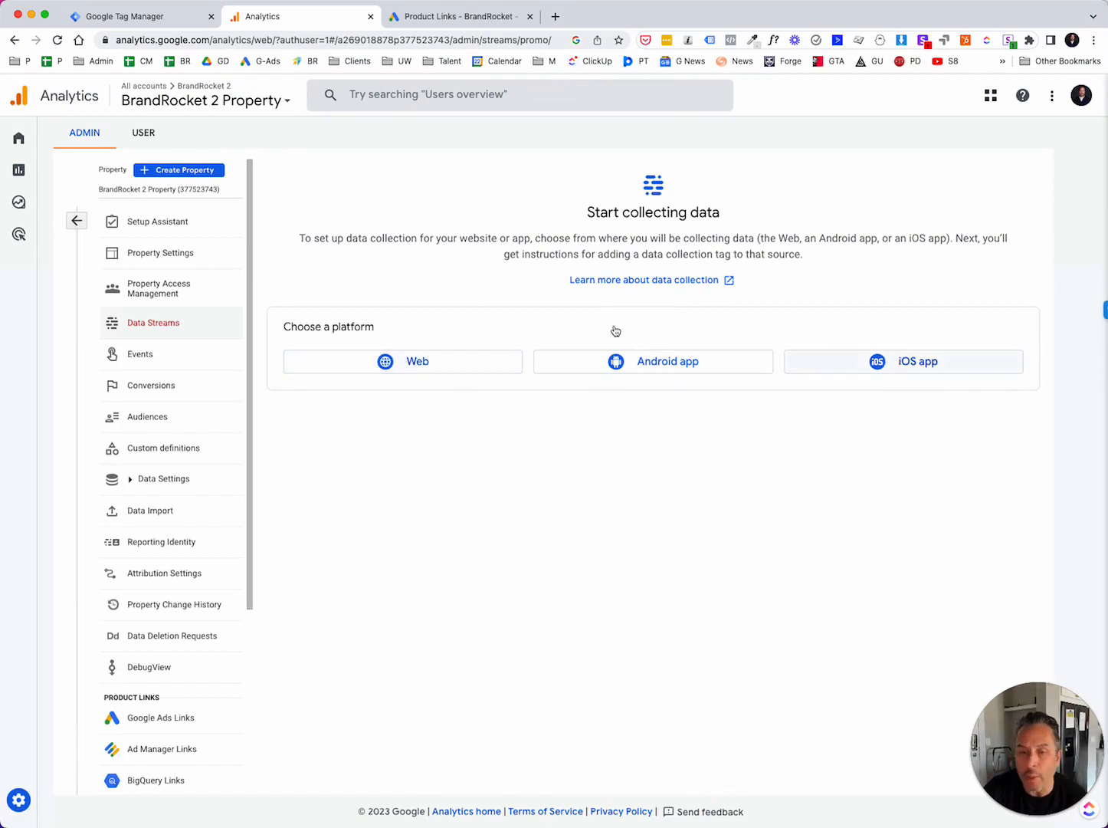
{"action": "left_click", "coordinate": [456, 361]}
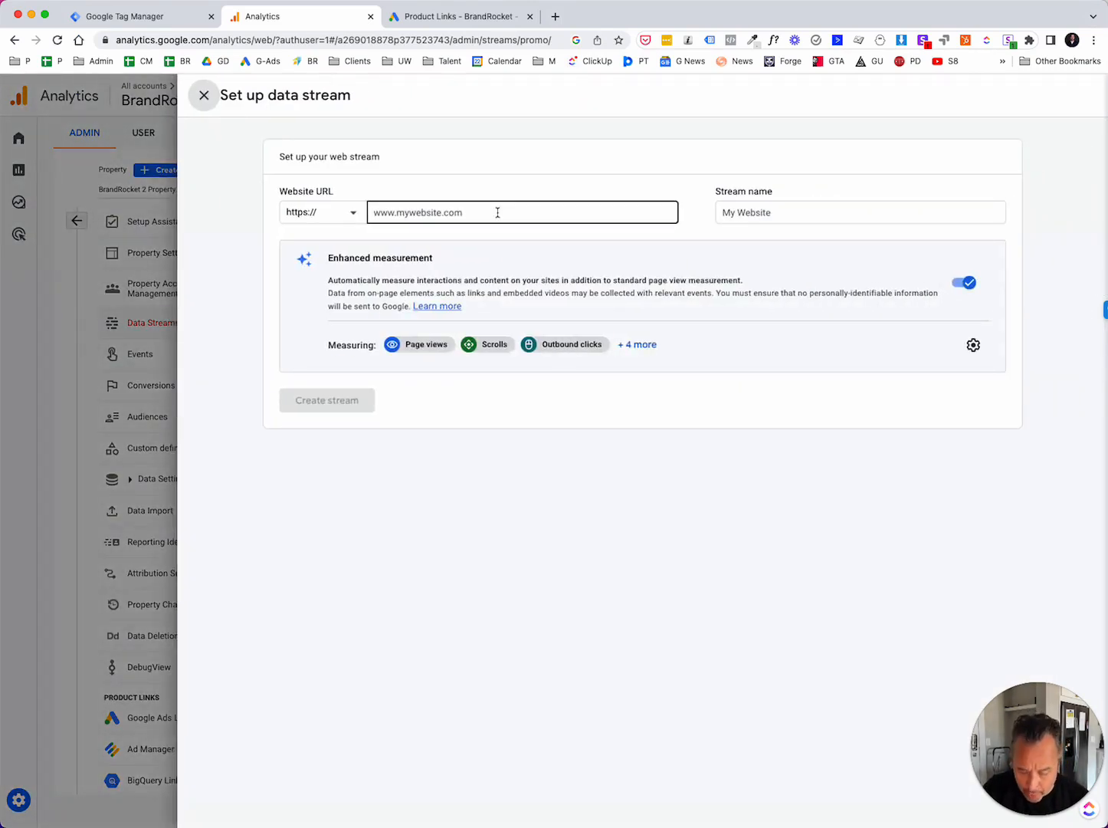
{"action": "left_click", "coordinate": [498, 213]}
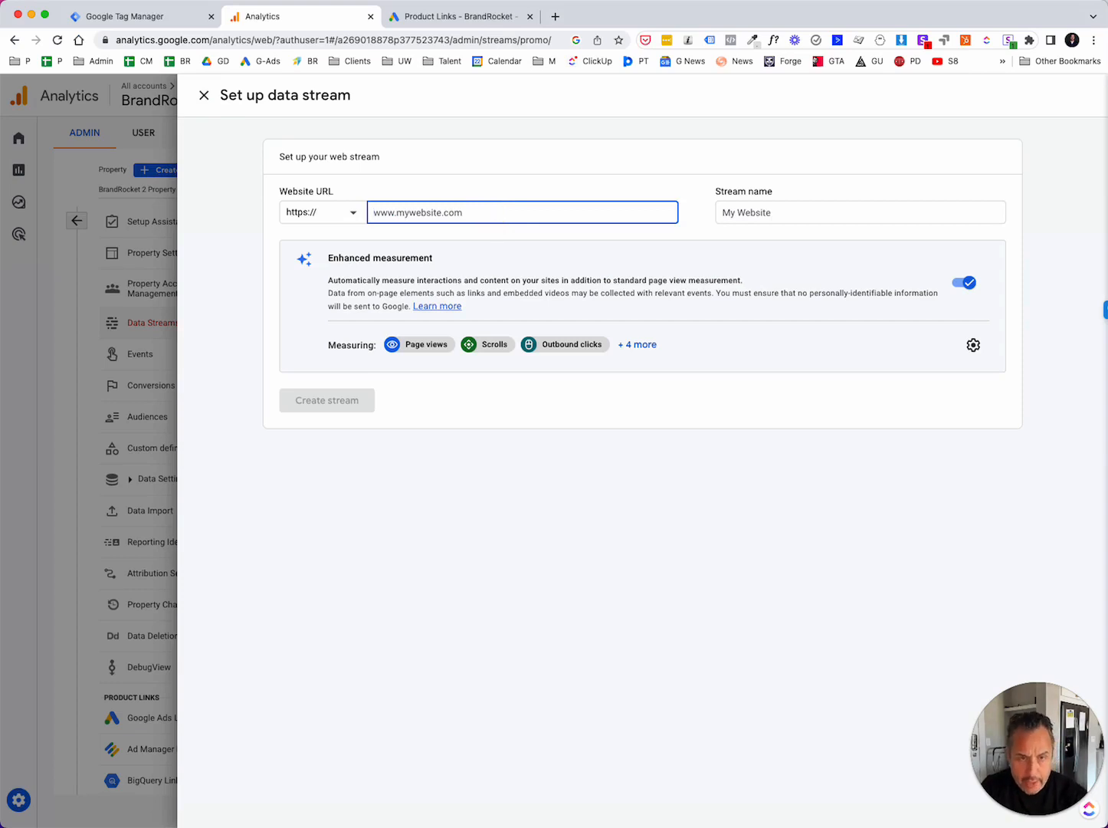
{"action": "type", "text": "www.bran"}
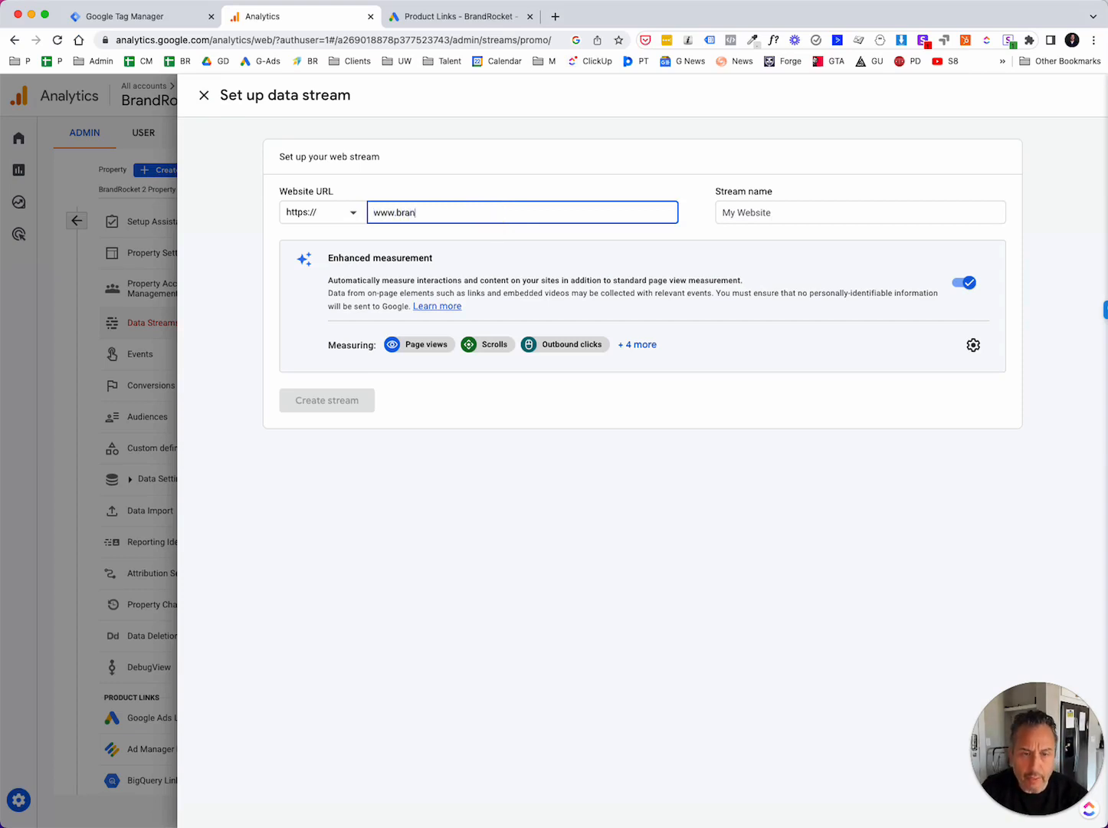
{"action": "type", "text": "drocket.net"}
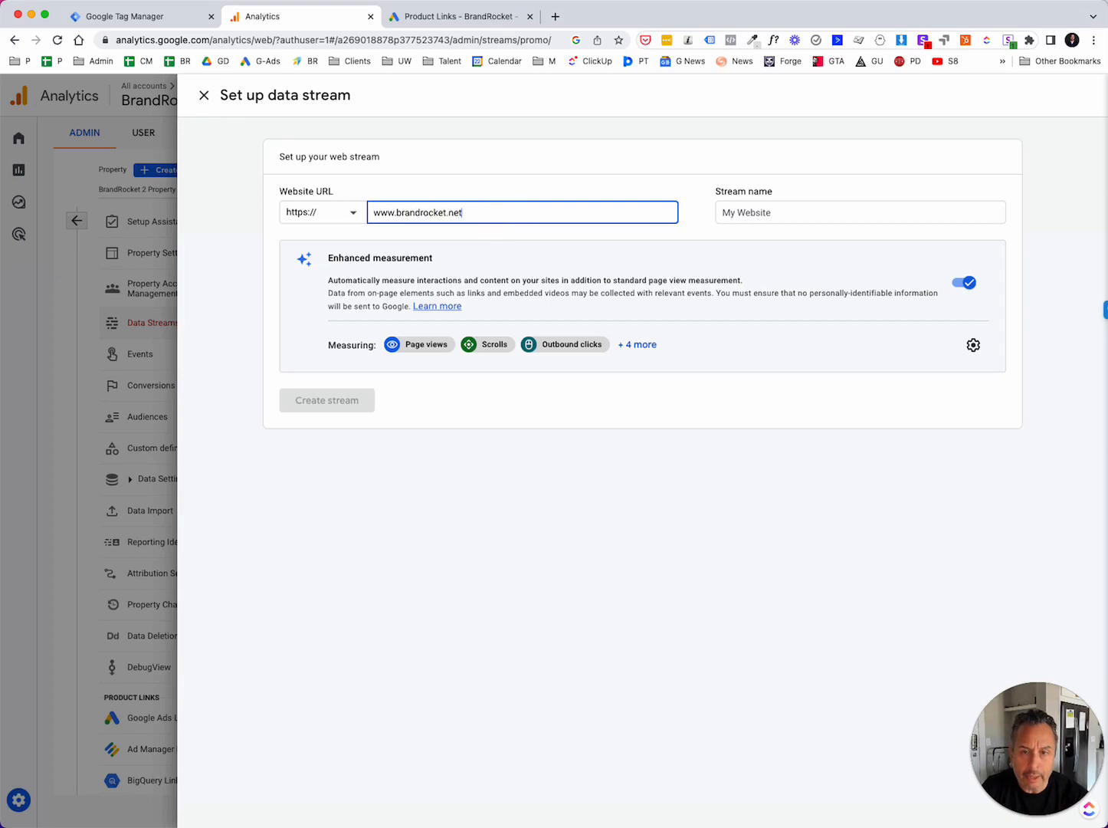
{"action": "key", "text": "Tab"}
{"action": "type", "text": "Brandi"}
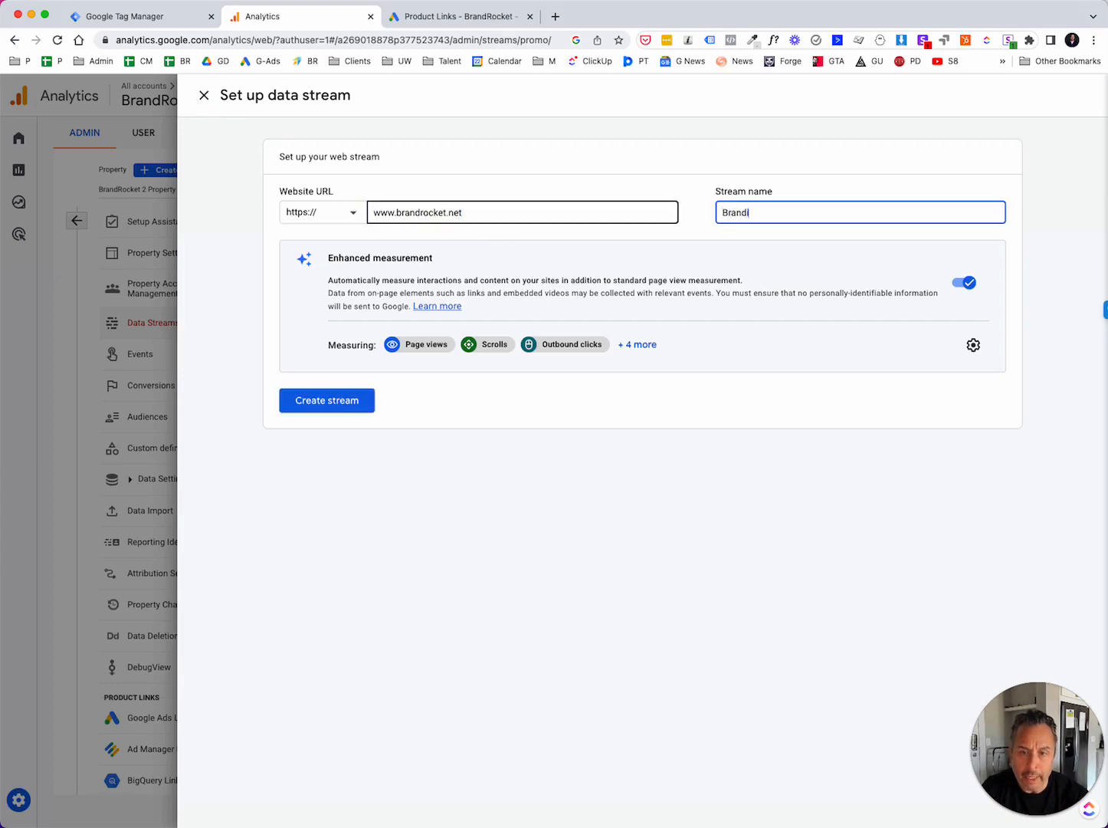
{"action": "key", "text": "BackSpace"}
{"action": "type", "text": "Rocket 2"}
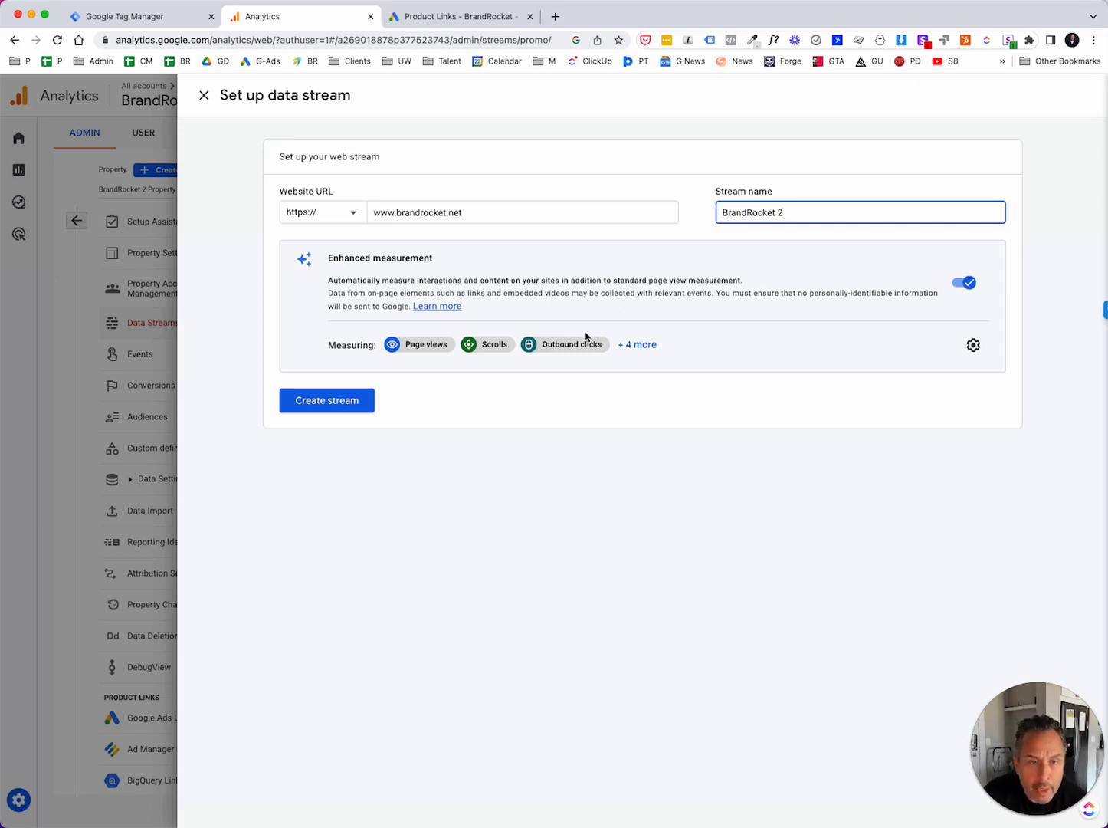
{"action": "left_click", "coordinate": [335, 401]}
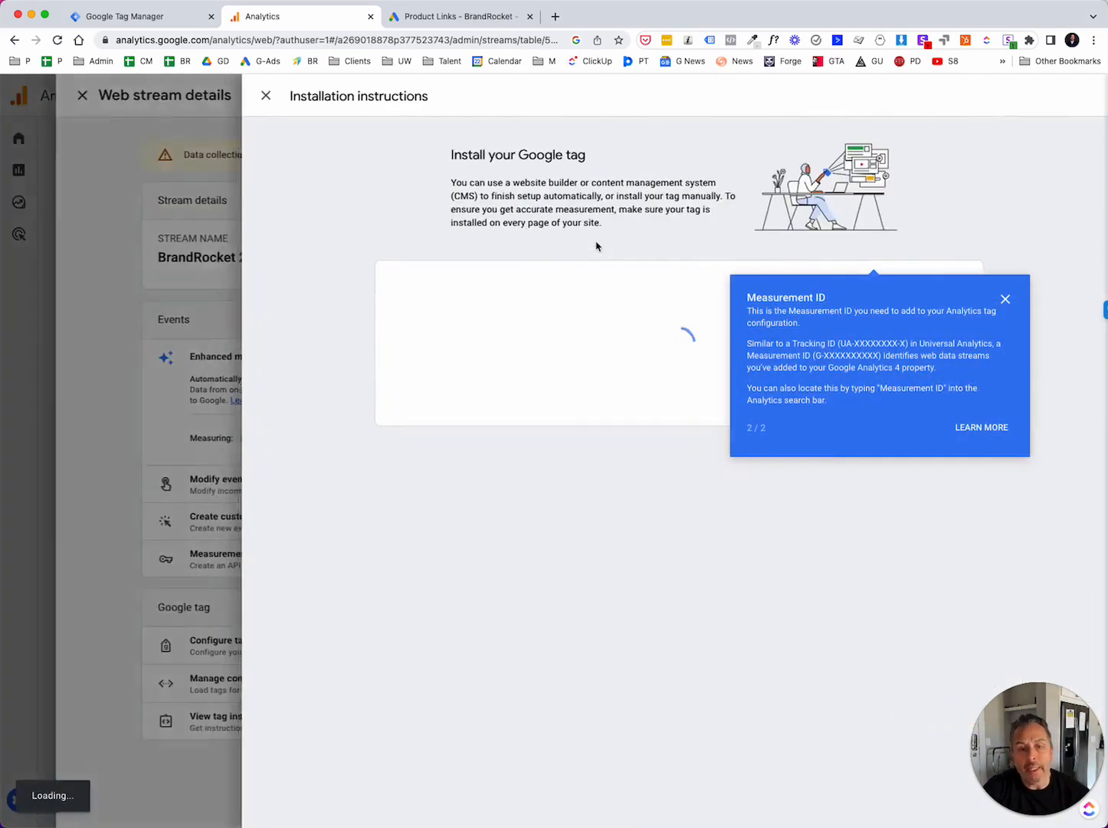
Dismiss the installation instructions and the Measurement ID tip, and copy the web stream's measurement ID.
{"action": "left_click", "coordinate": [258, 97]}
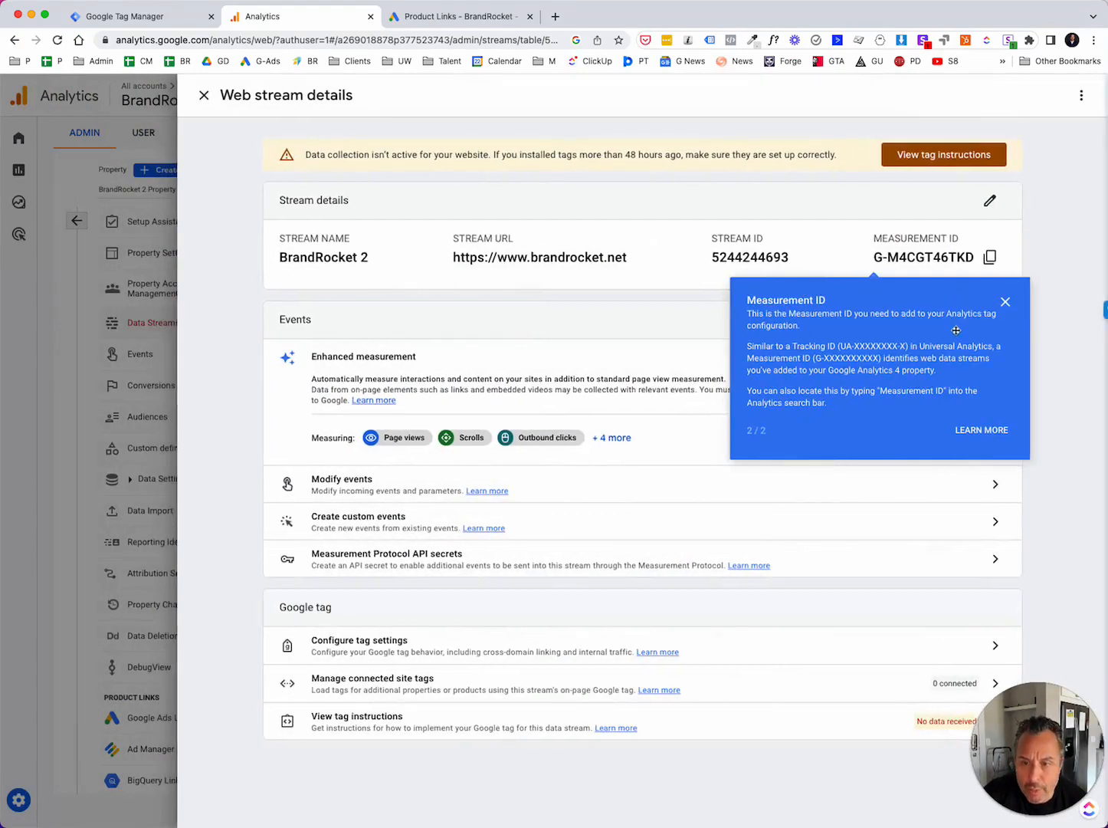
{"action": "left_click", "coordinate": [1005, 303]}
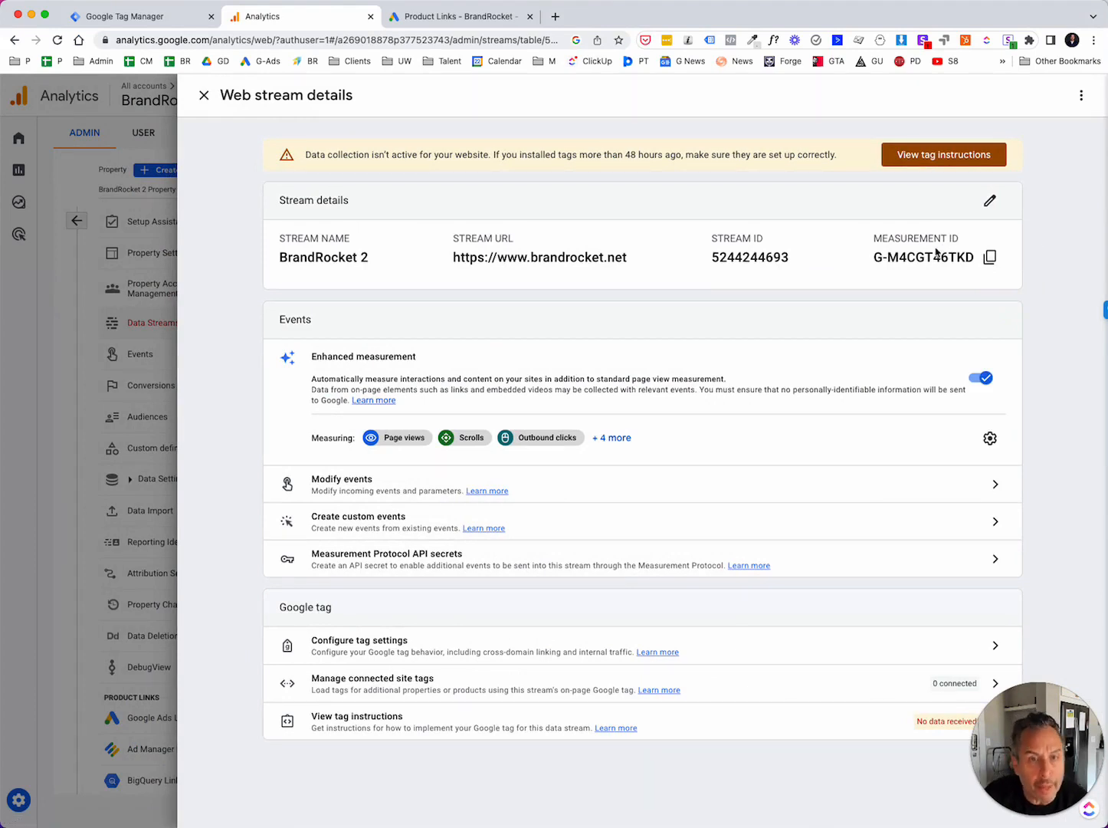
{"action": "left_click", "coordinate": [990, 260]}
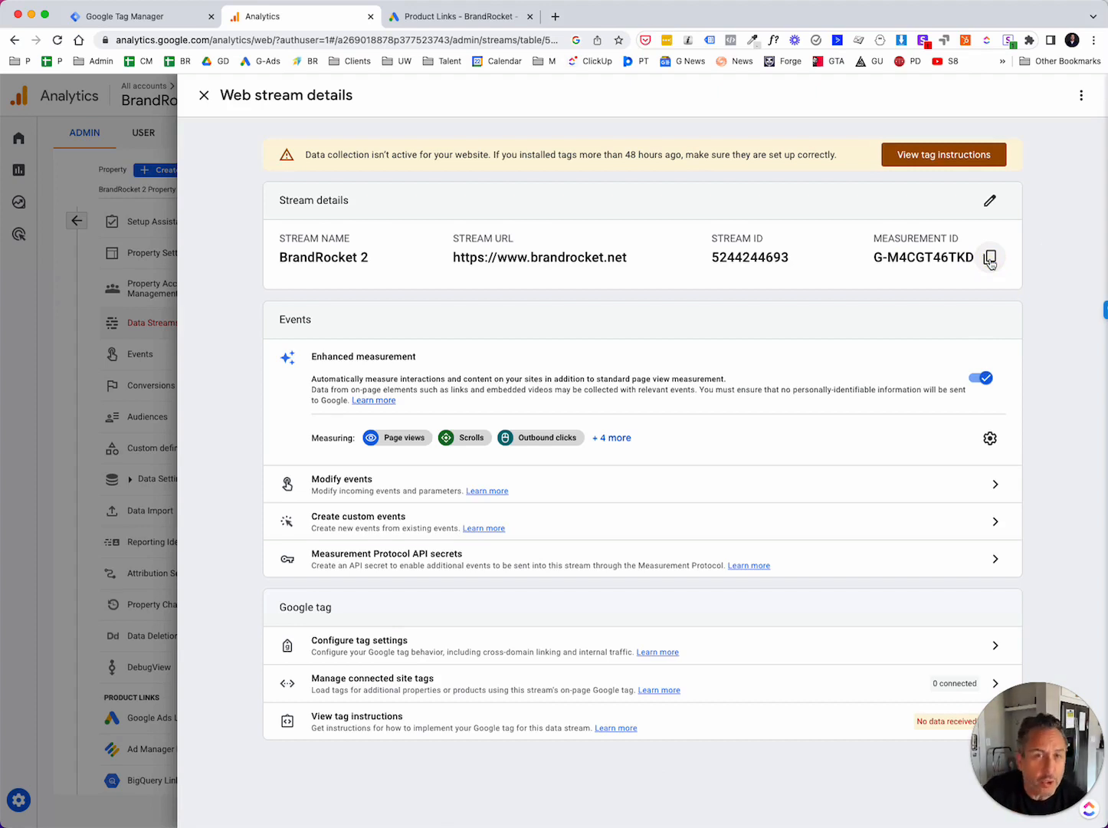
In Google Tag Manager, start a new GA4 Configuration tag and paste the copied measurement ID into it.
{"action": "left_click", "coordinate": [168, 26]}
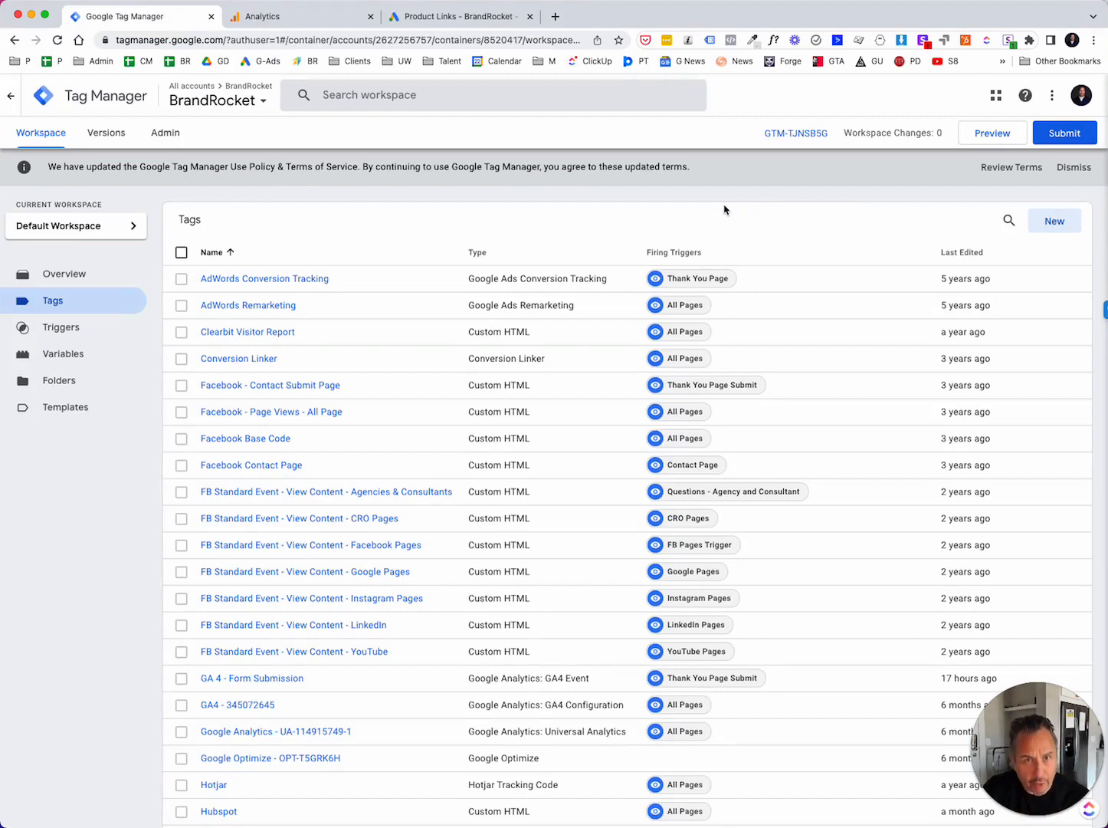
{"action": "left_click", "coordinate": [1052, 220]}
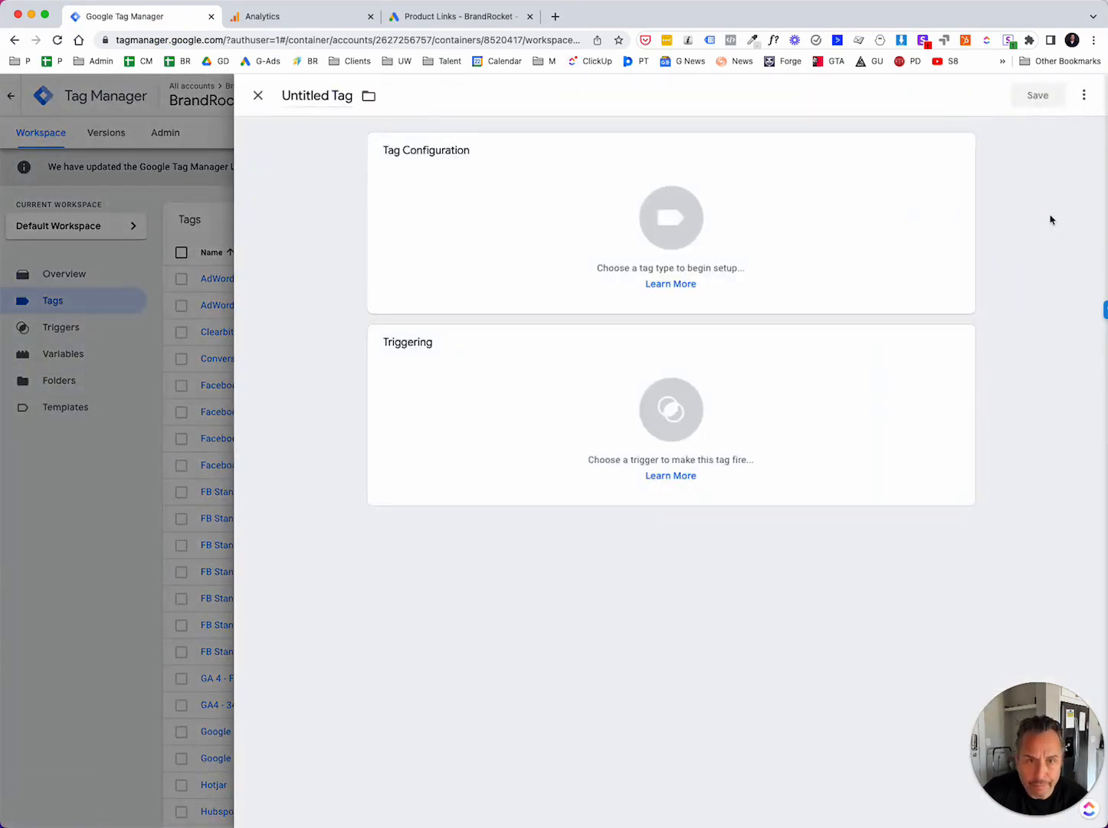
{"action": "left_click", "coordinate": [665, 222]}
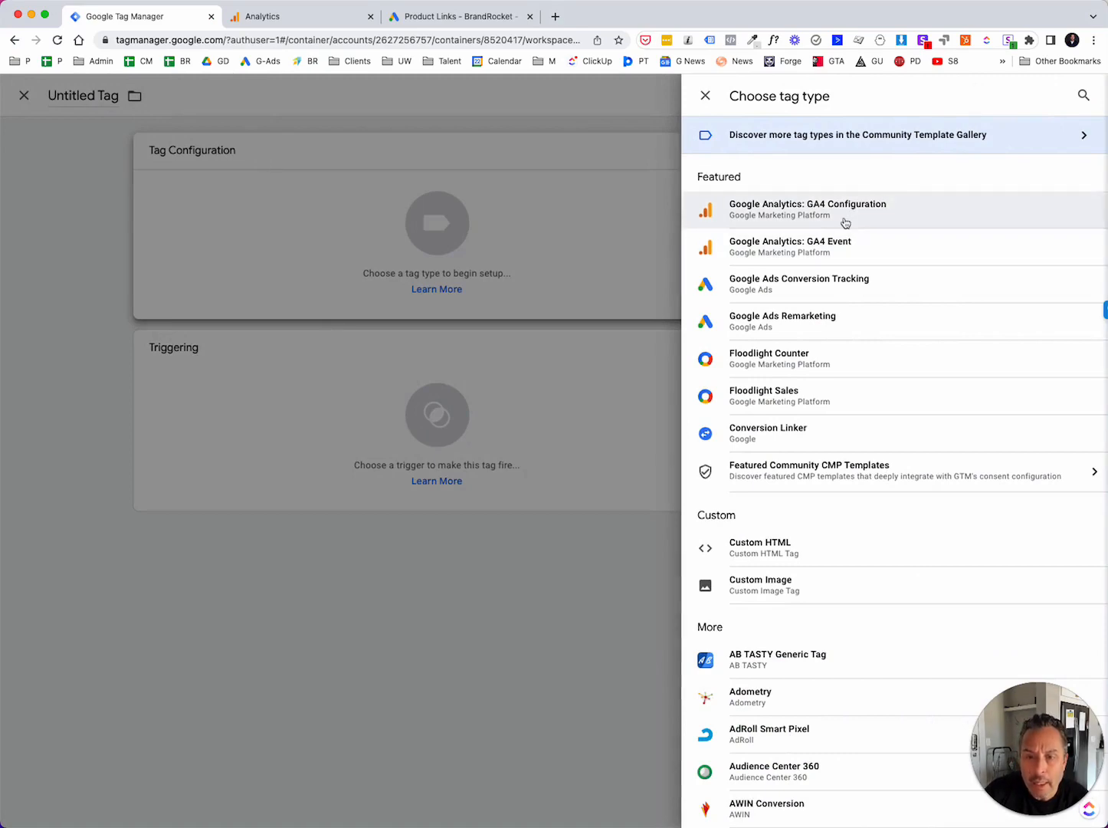
{"action": "left_click", "coordinate": [847, 218]}
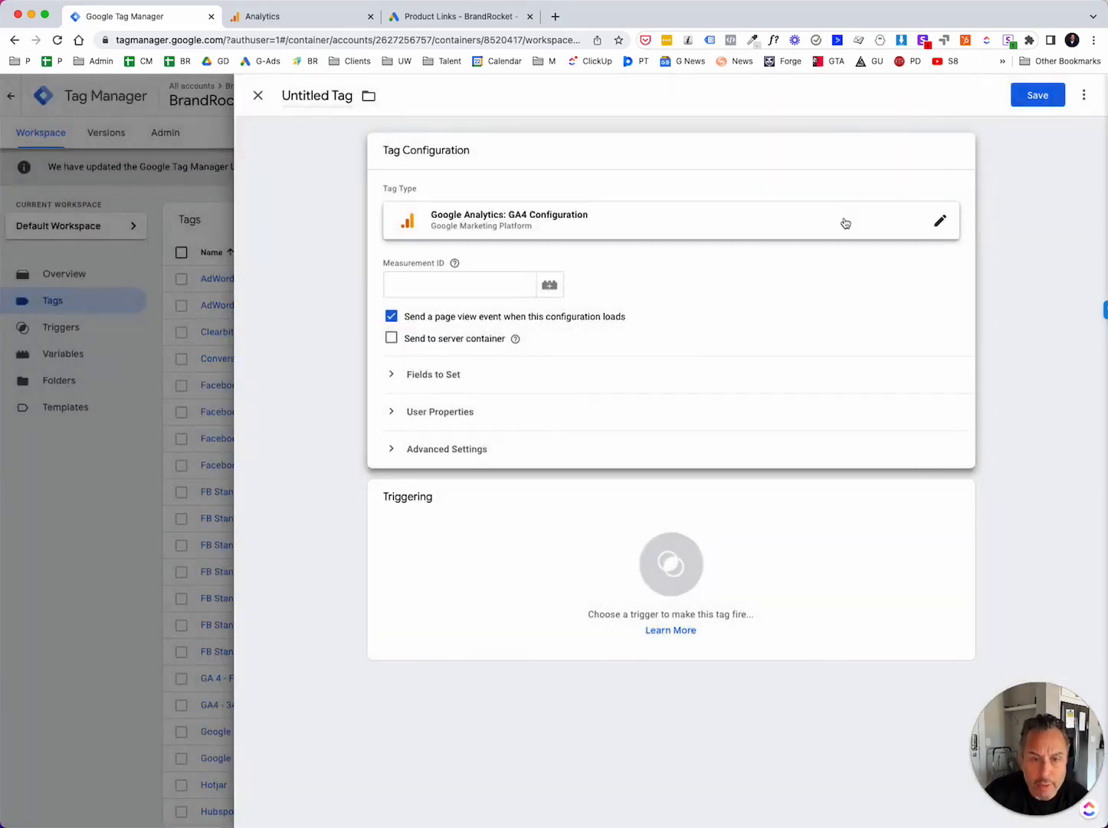
{"action": "left_click", "coordinate": [401, 287]}
{"action": "key", "text": "super+v"}
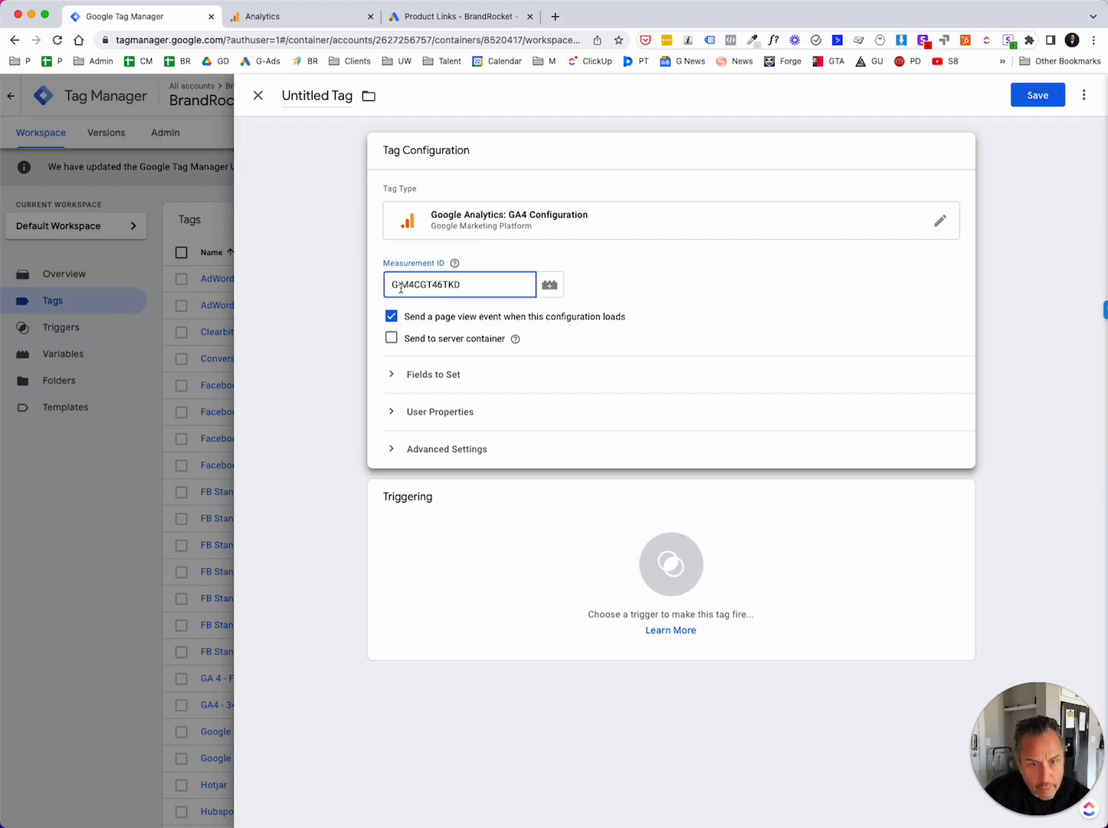
Set the tag to fire on the All Pages trigger, name it "GA4 - Test" and save it.
{"action": "left_click", "coordinate": [671, 542]}
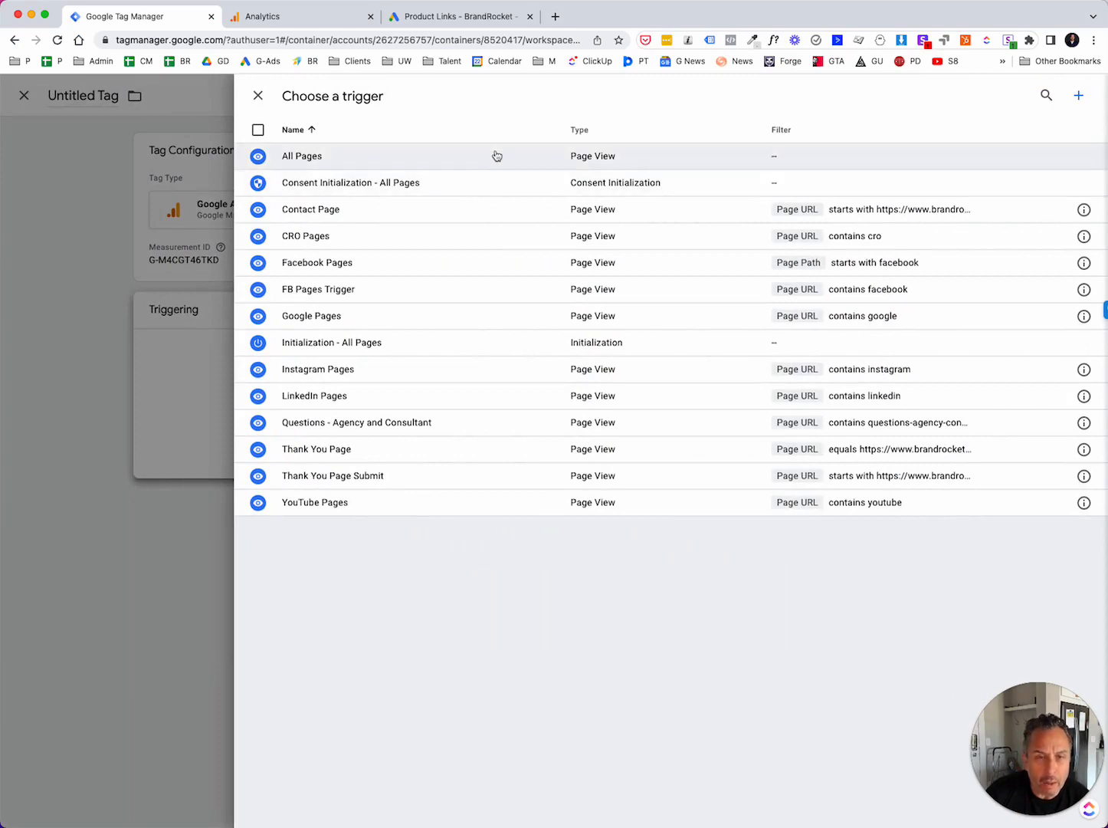
{"action": "left_click", "coordinate": [497, 156]}
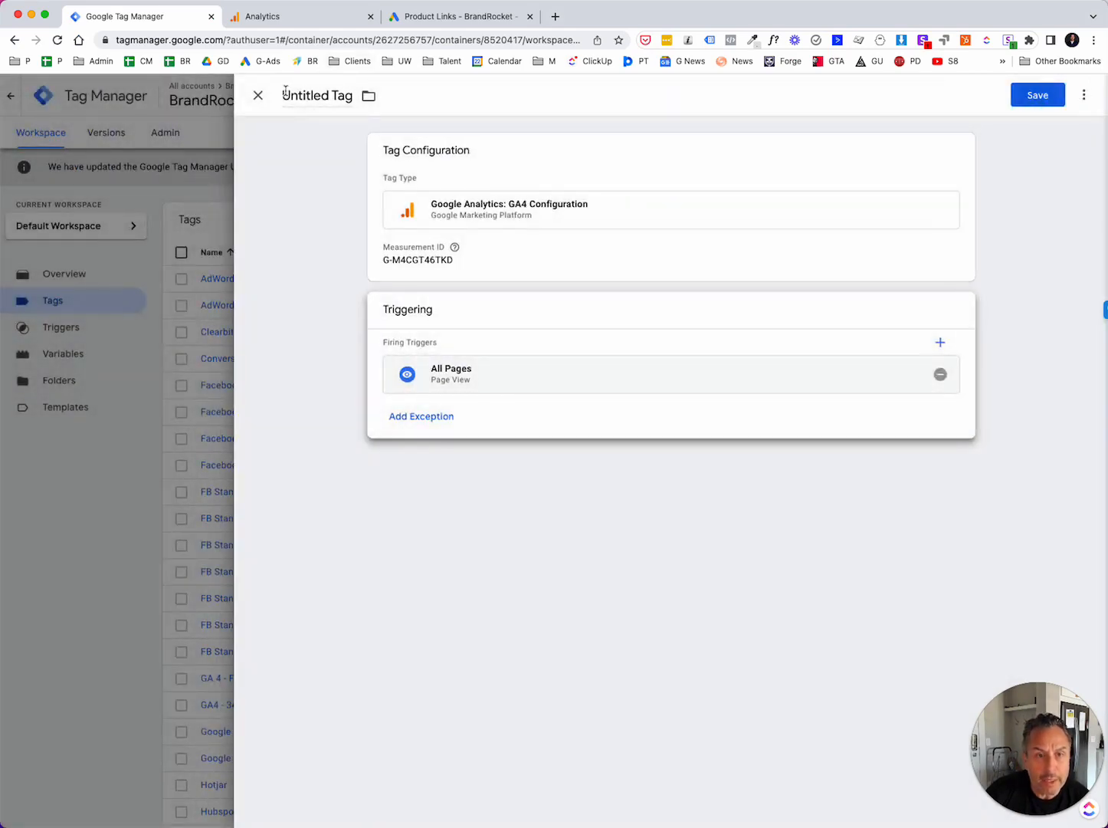
{"action": "left_click_drag", "start_coordinate": [285, 91], "coordinate": [349, 96]}
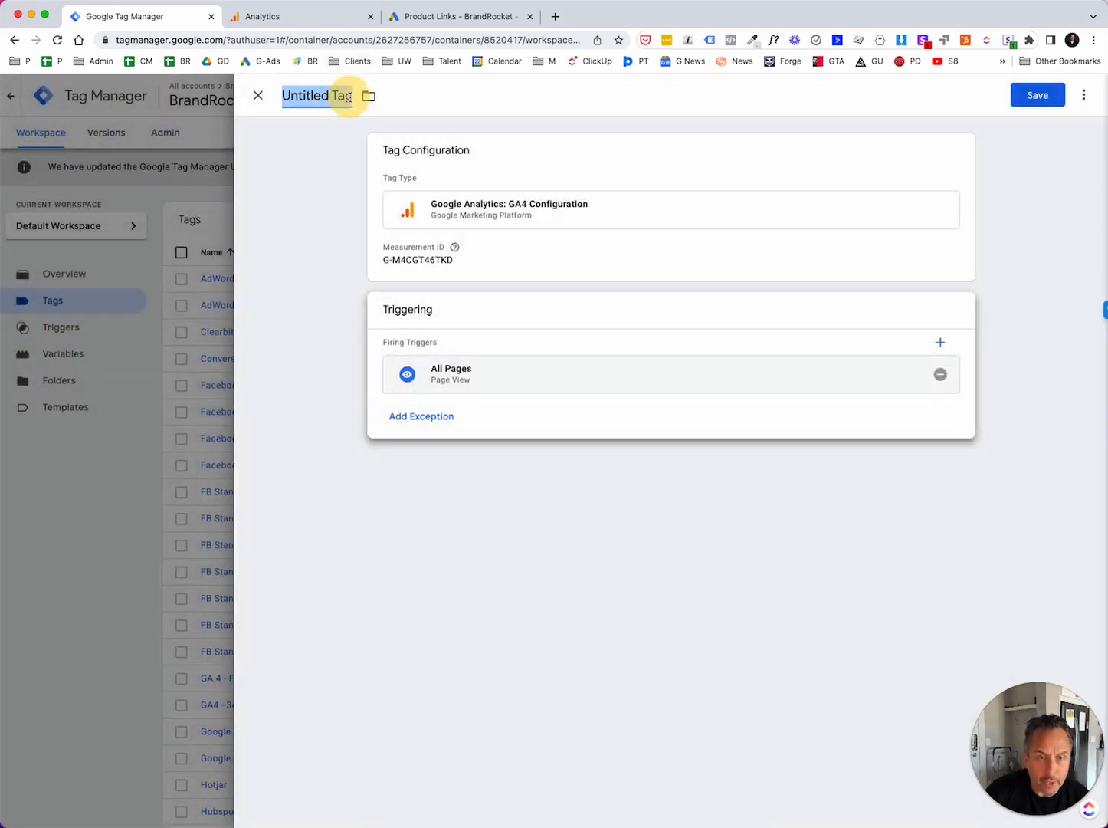
{"action": "type", "text": "GA"}
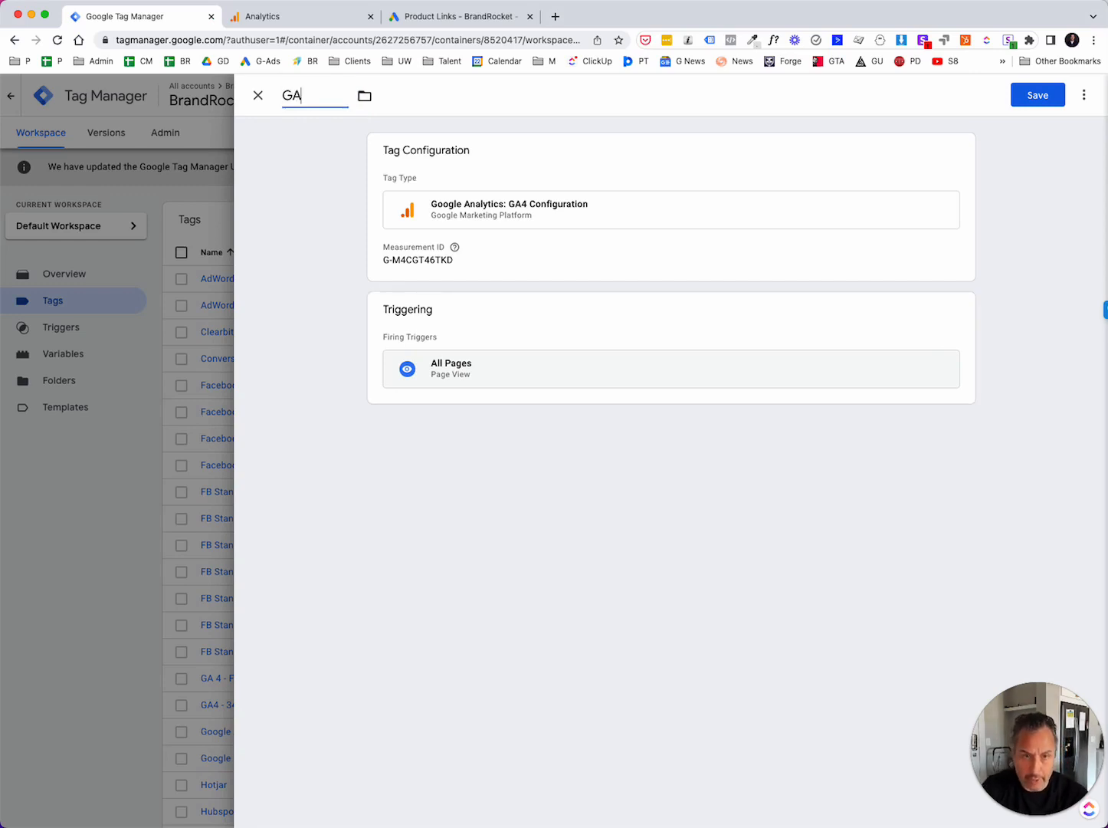
{"action": "type", "text": "4 - T"}
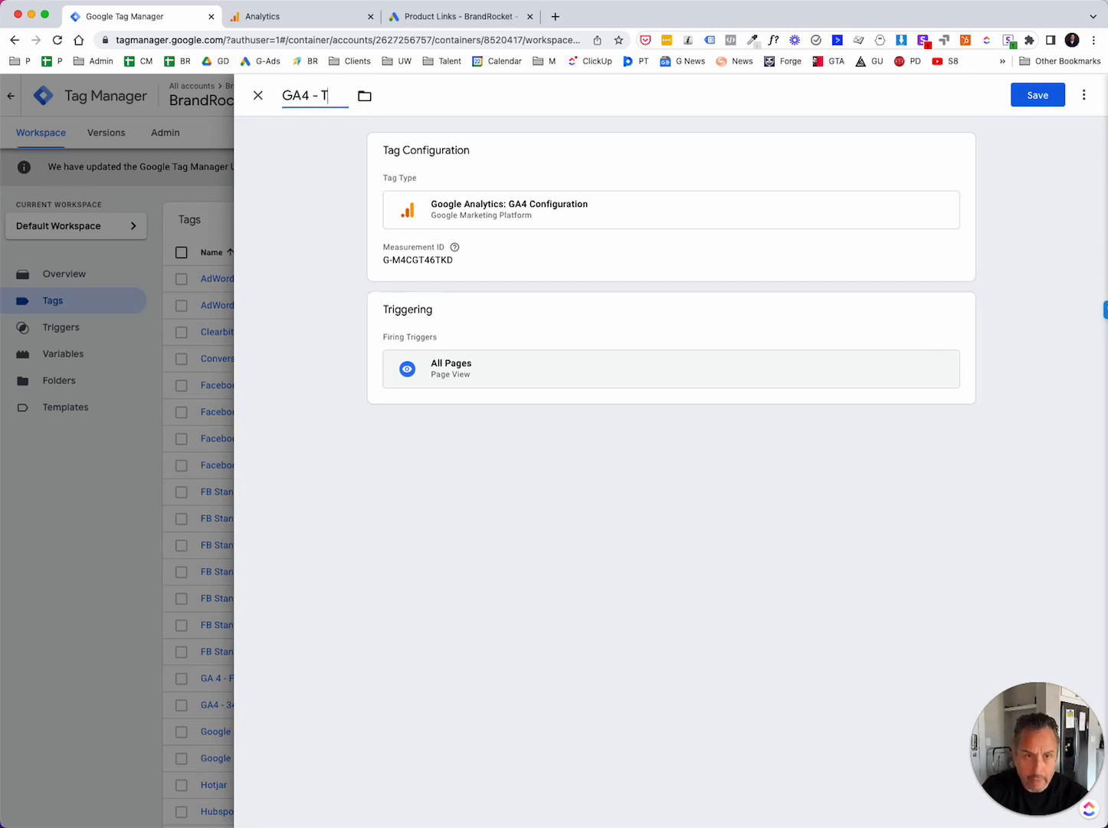
{"action": "type", "text": "est"}
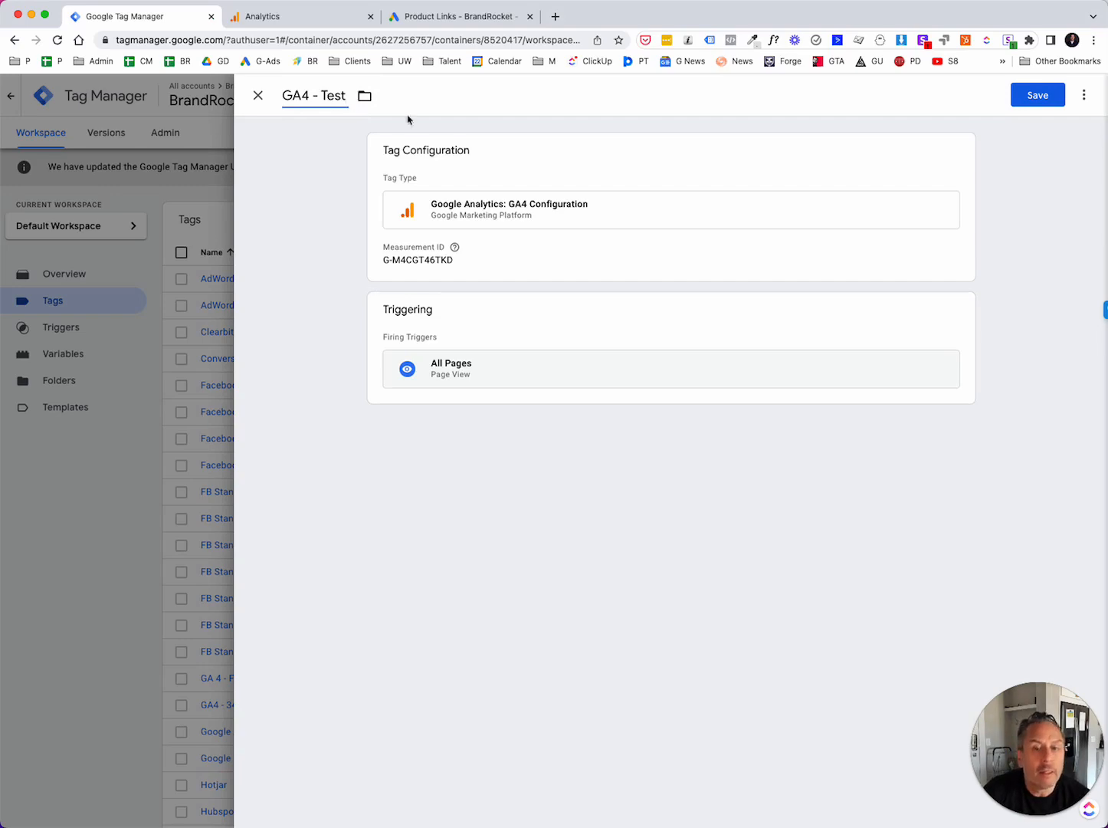
{"action": "left_click", "coordinate": [1038, 97]}
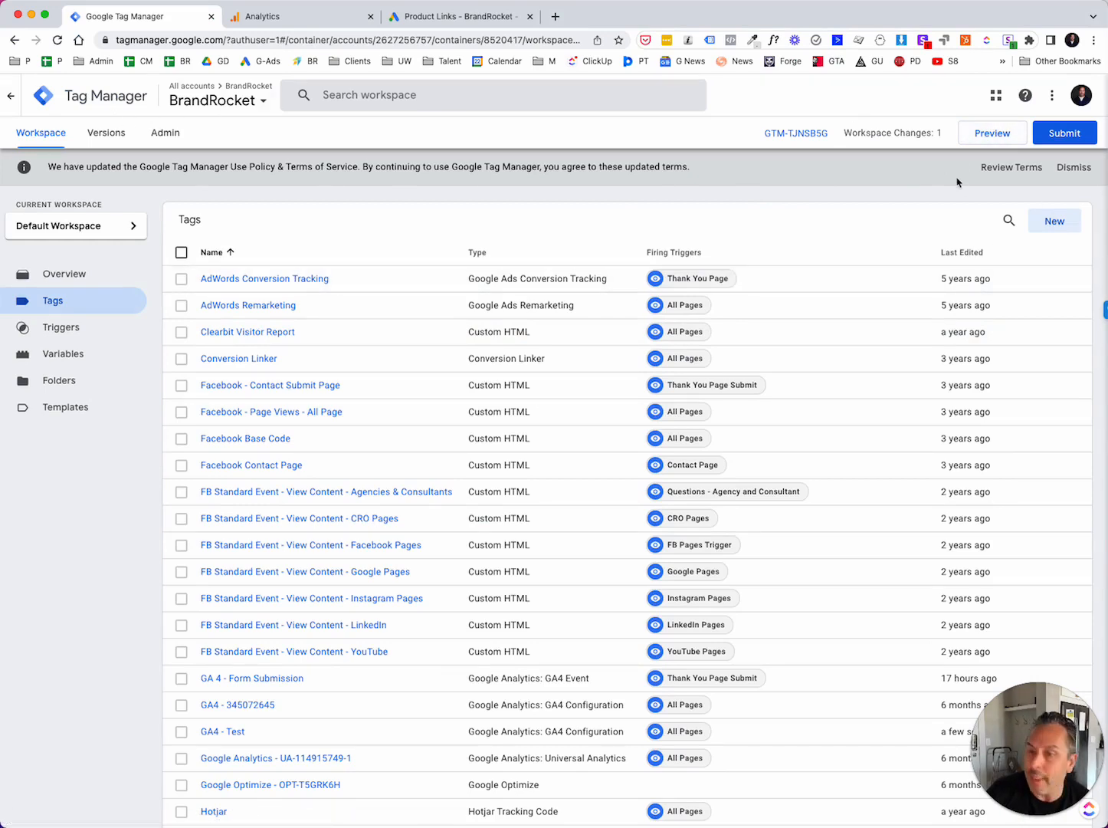
{"action": "left_click", "coordinate": [989, 134]}
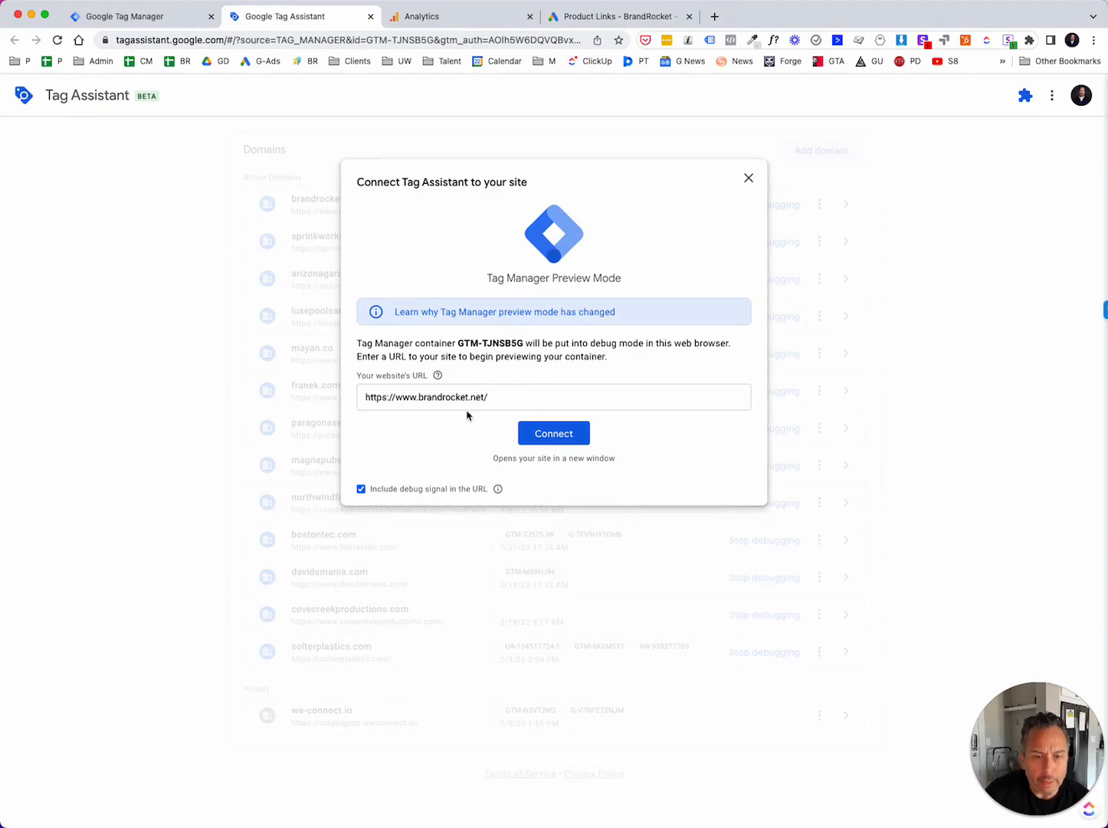
{"action": "left_click", "coordinate": [570, 440]}
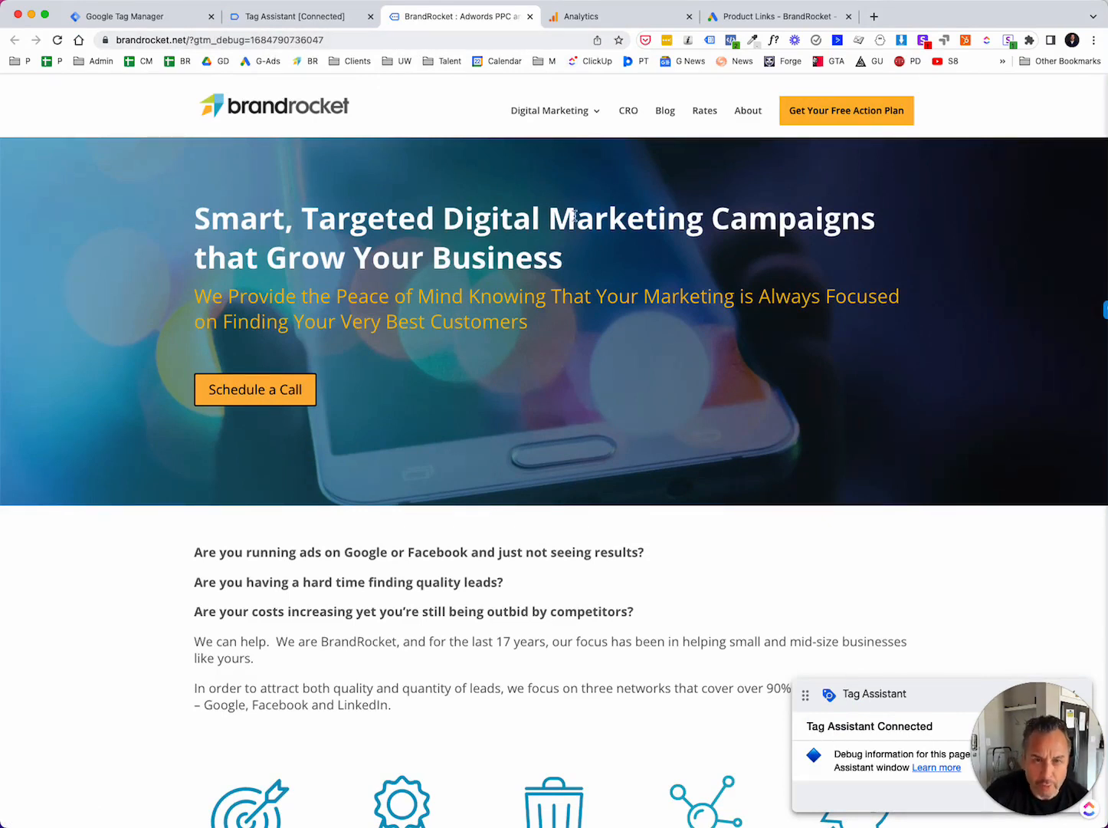
{"action": "left_click", "coordinate": [308, 17]}
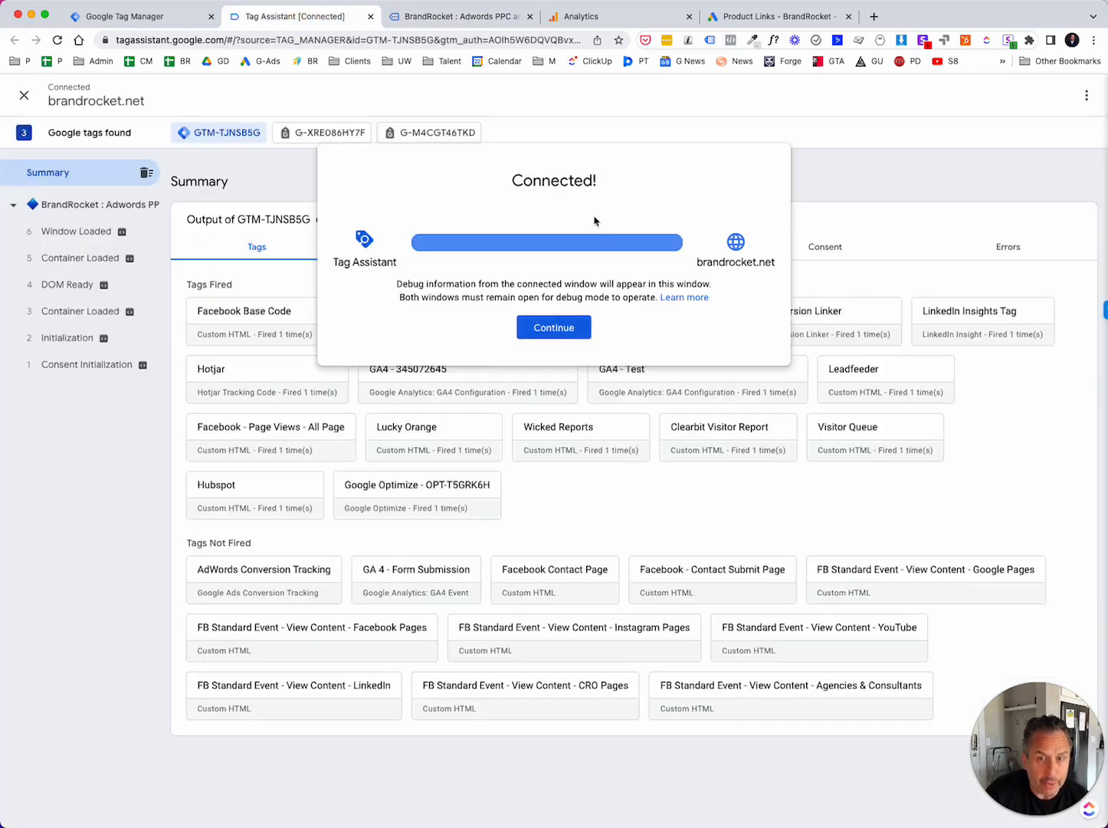
{"action": "left_click", "coordinate": [566, 329]}
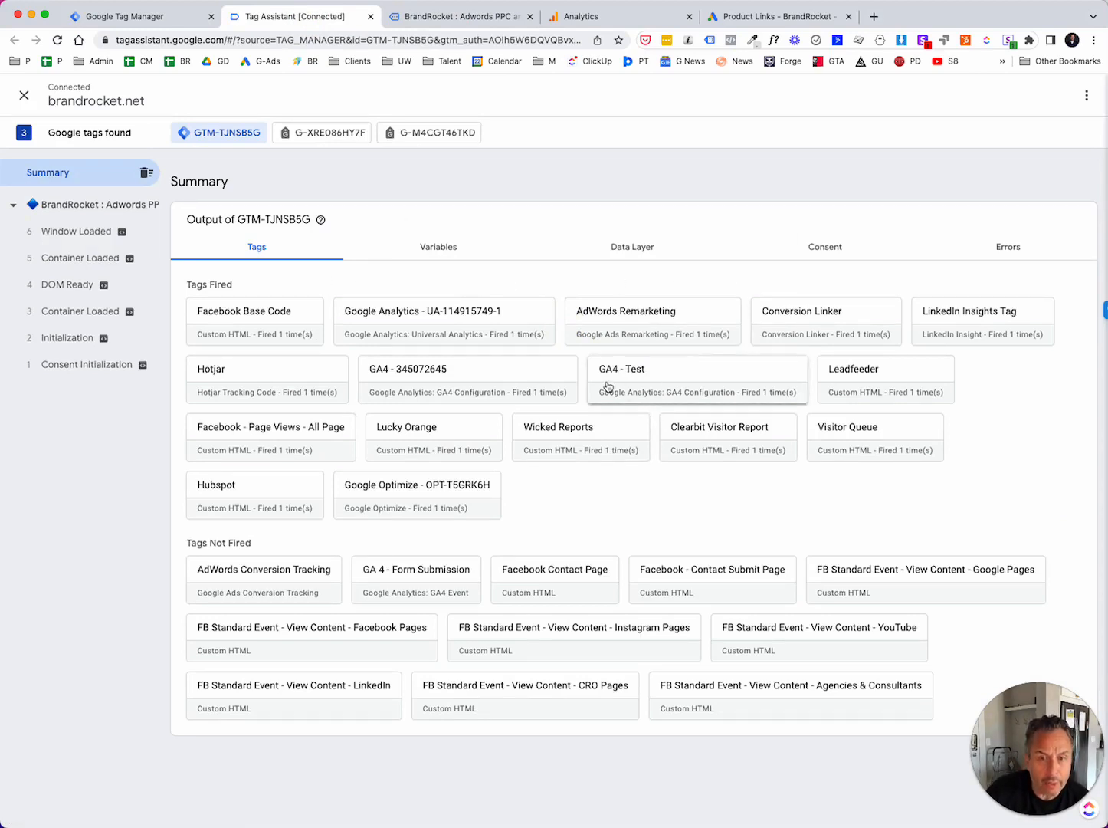
Visit the site's Google Ads (AdWords) page and check in Tag Assistant whether GA4 - Test fires on it.
{"action": "left_click", "coordinate": [491, 16]}
{"action": "mouse_move", "coordinate": [569, 115]}
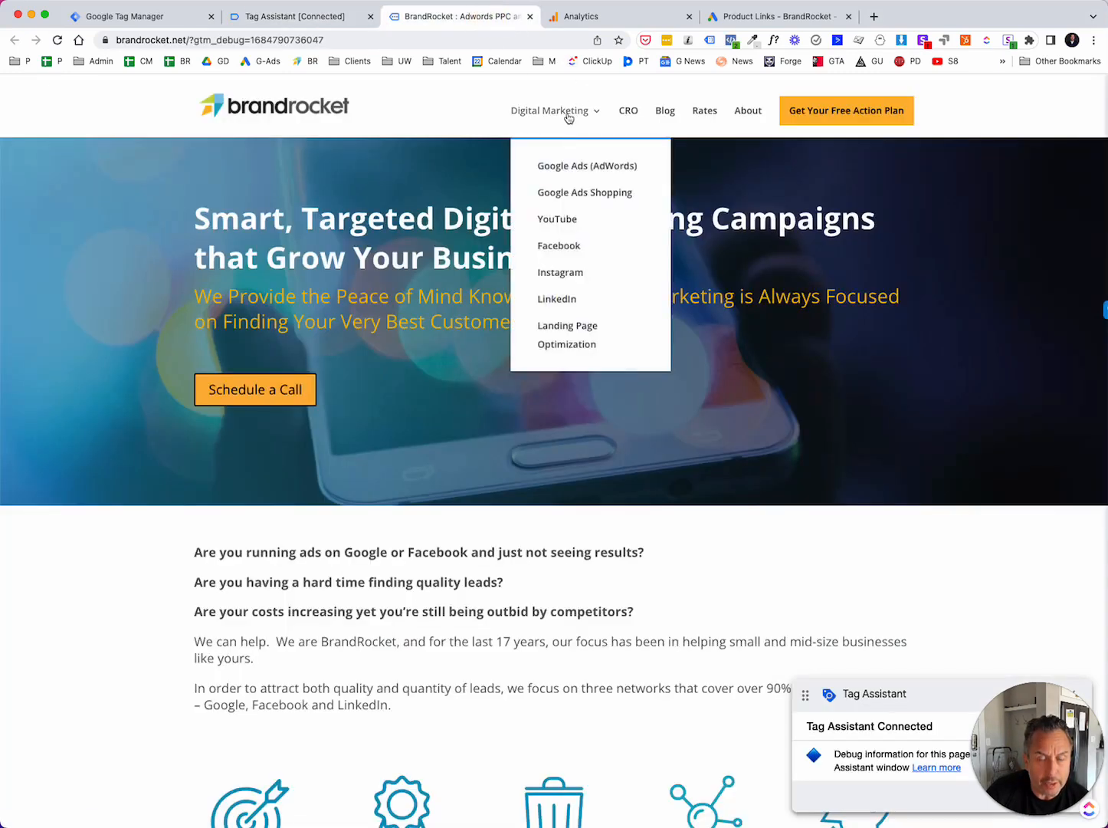
{"action": "left_click", "coordinate": [590, 168]}
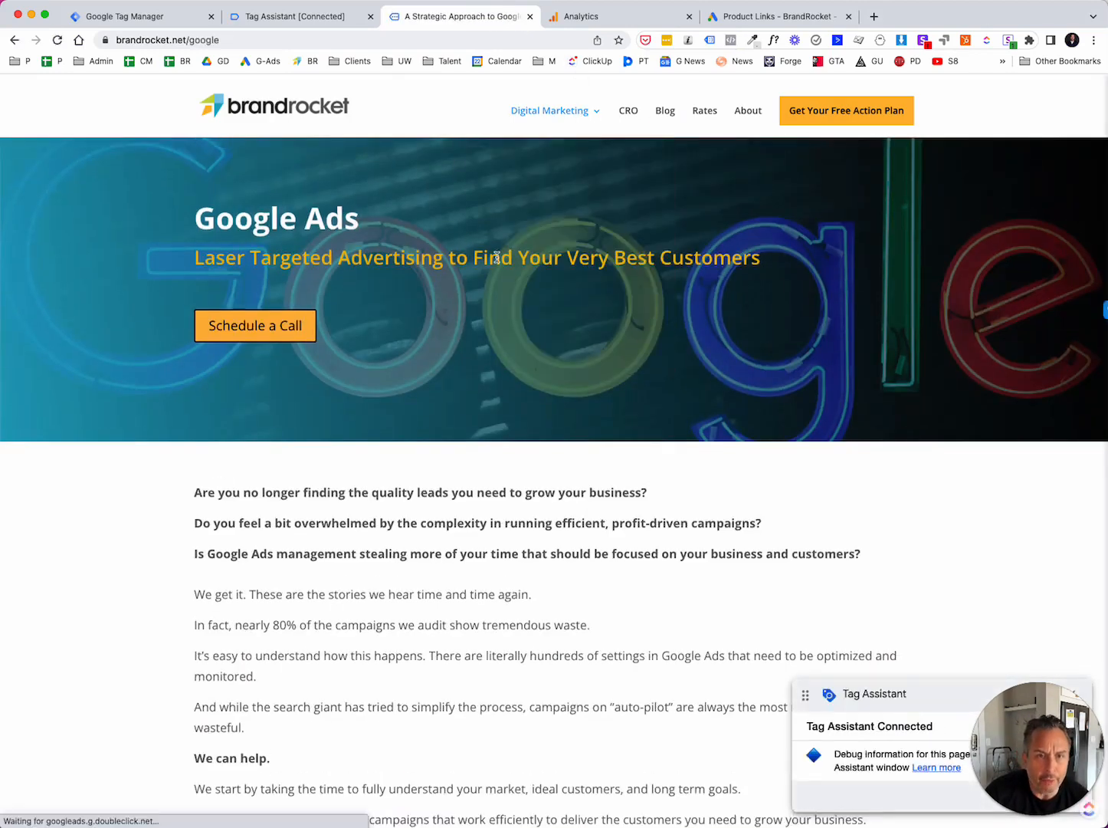
{"action": "left_click", "coordinate": [277, 17]}
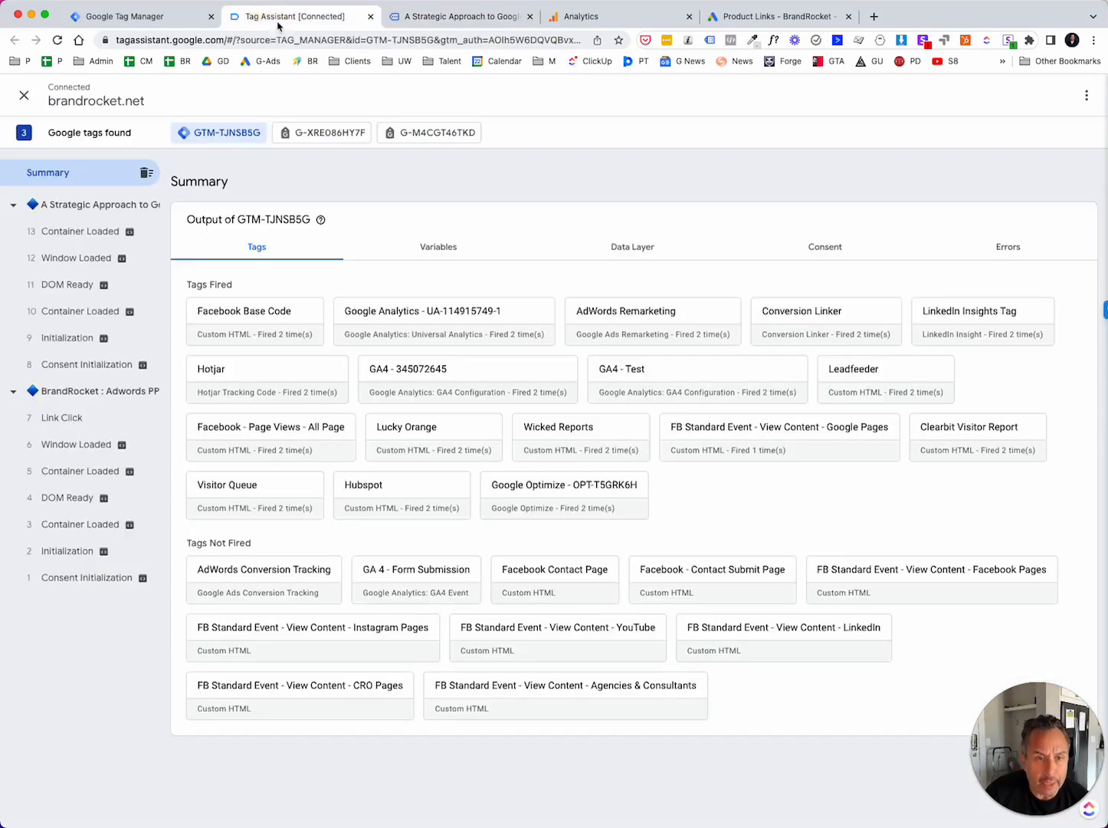
{"action": "left_click", "coordinate": [74, 205]}
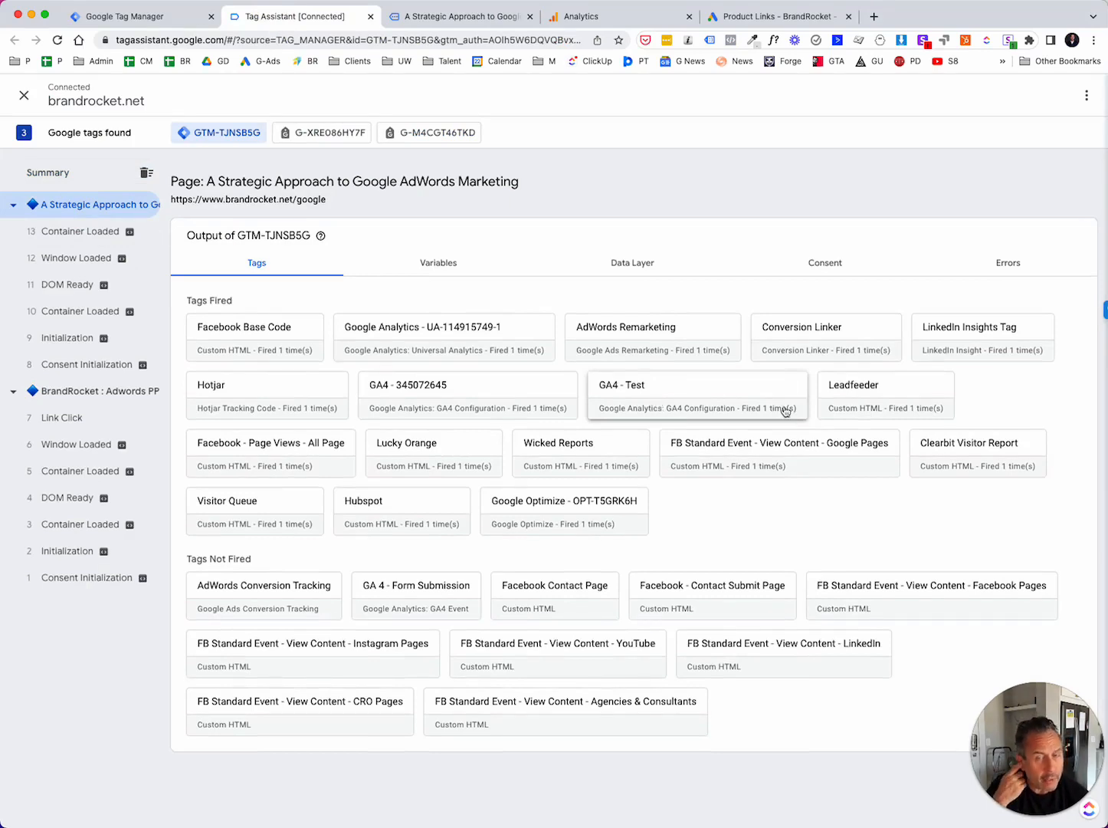
Switch to Google Analytics, close the web stream details and open the Realtime report for BrandRocket 2 Property.
{"action": "left_click", "coordinate": [621, 17]}
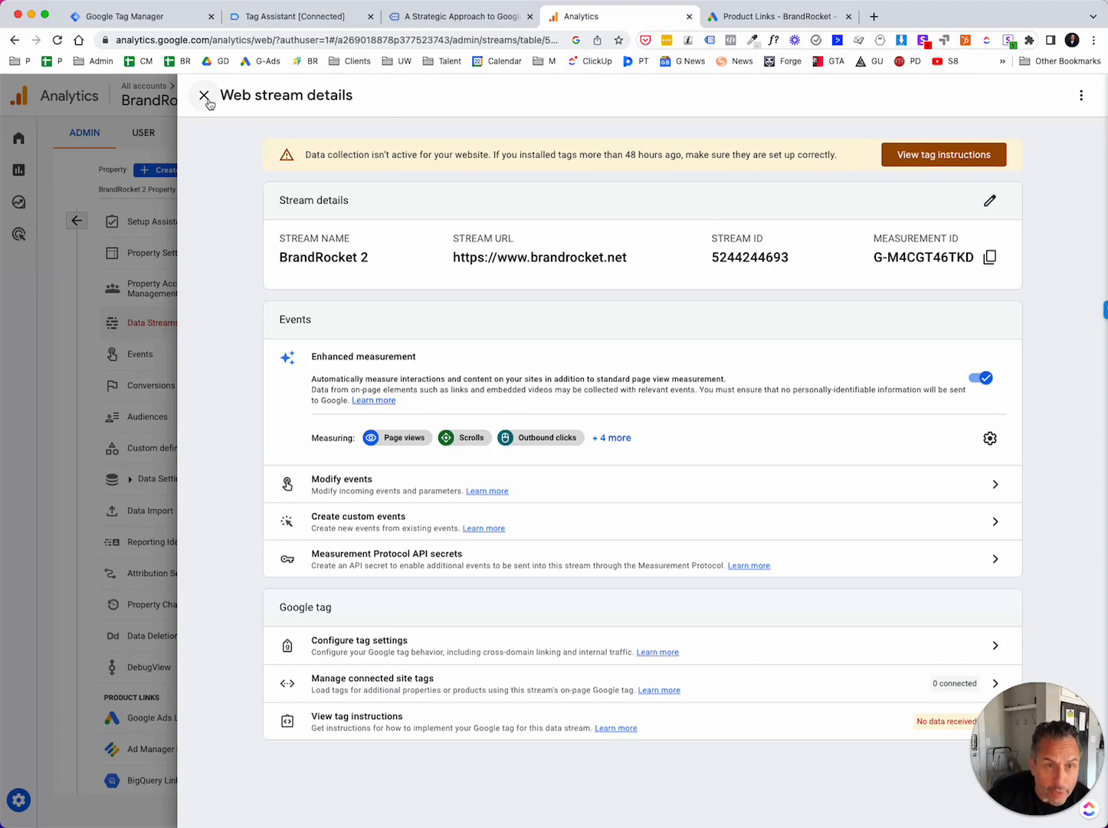
{"action": "left_click", "coordinate": [206, 97]}
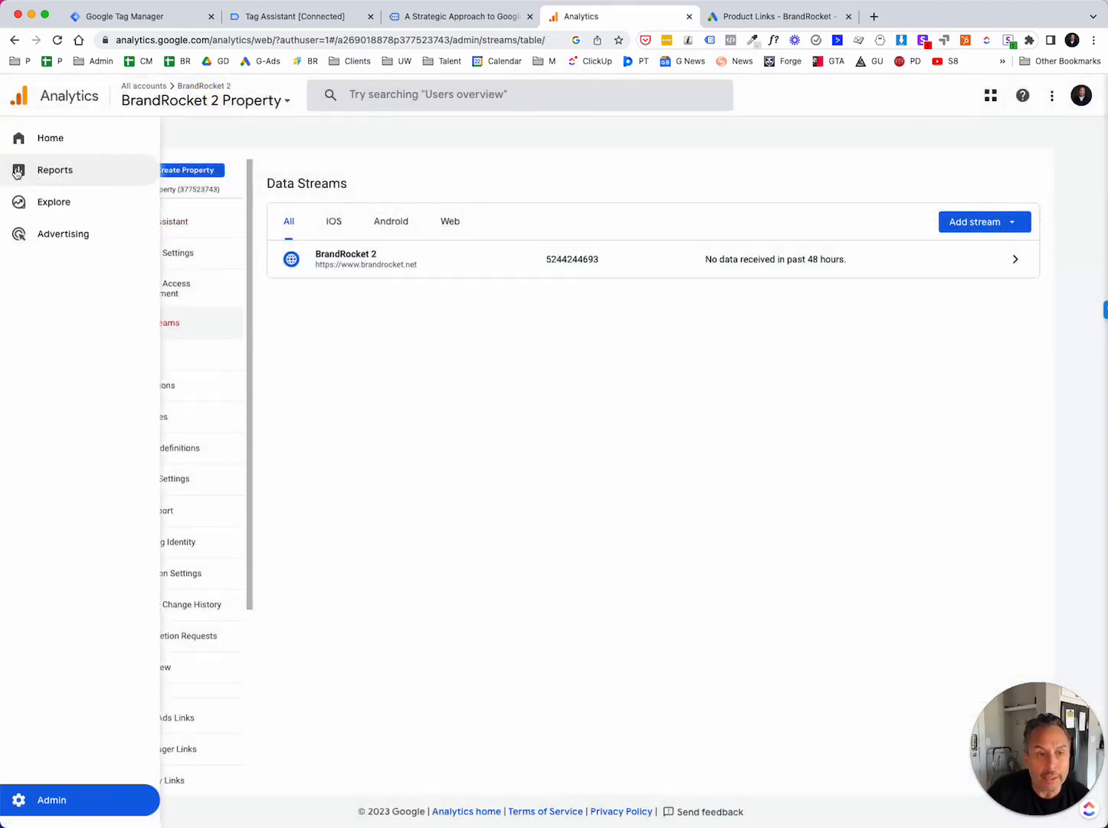
{"action": "left_click", "coordinate": [40, 171]}
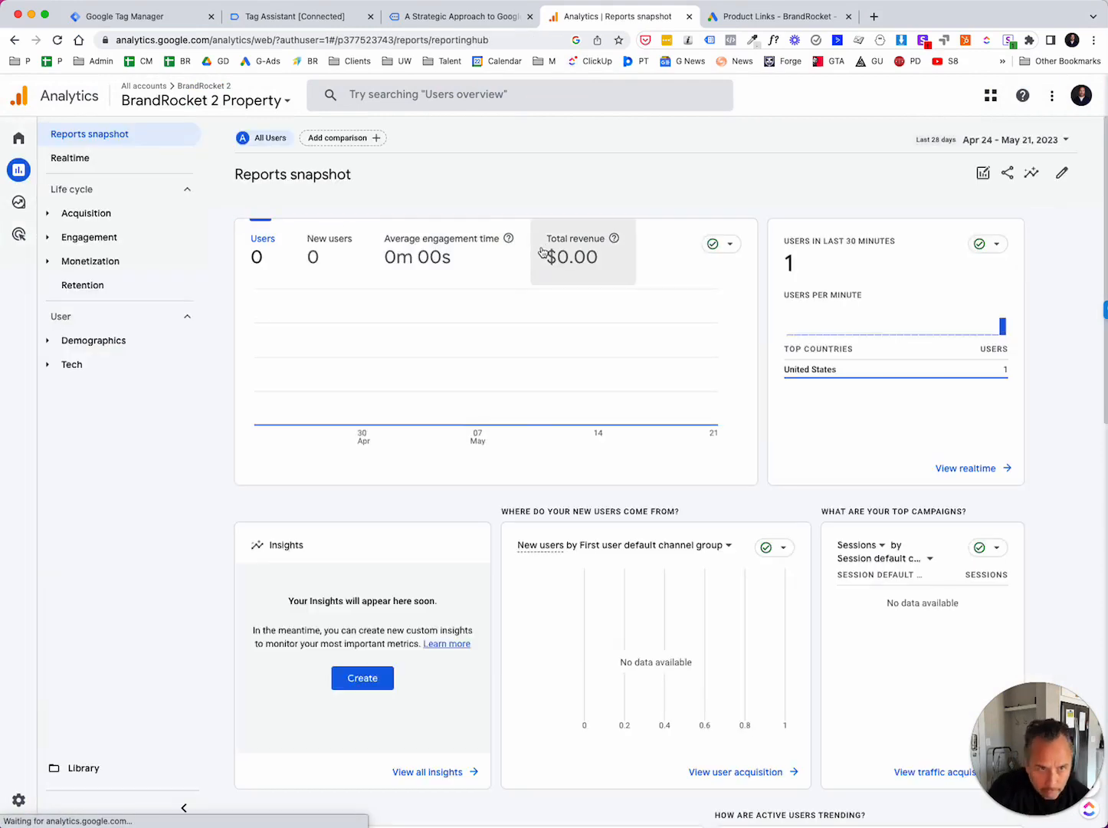
{"action": "left_click", "coordinate": [80, 162]}
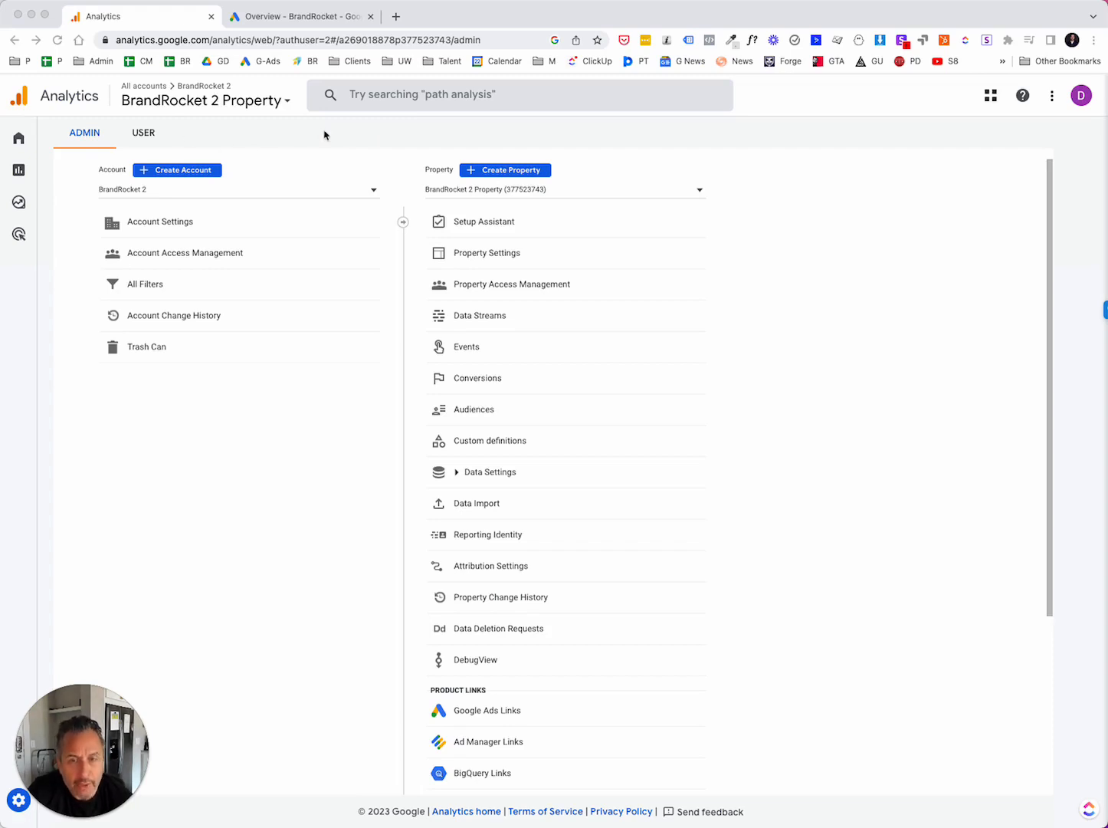
{"action": "scroll", "coordinate": [507, 260], "scroll_direction": "down", "scroll_amount": 2}
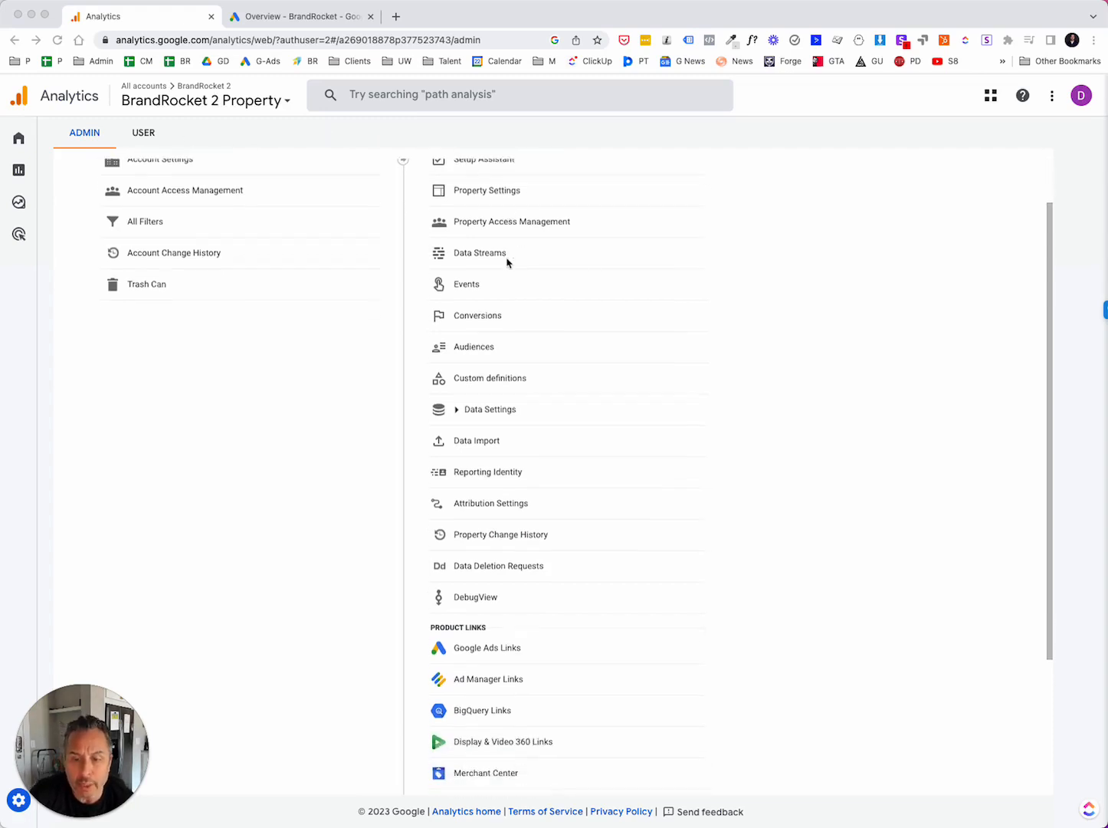
{"action": "scroll", "coordinate": [532, 403], "scroll_direction": "down", "scroll_amount": 2}
{"action": "scroll", "coordinate": [532, 418], "scroll_direction": "up", "scroll_amount": 4}
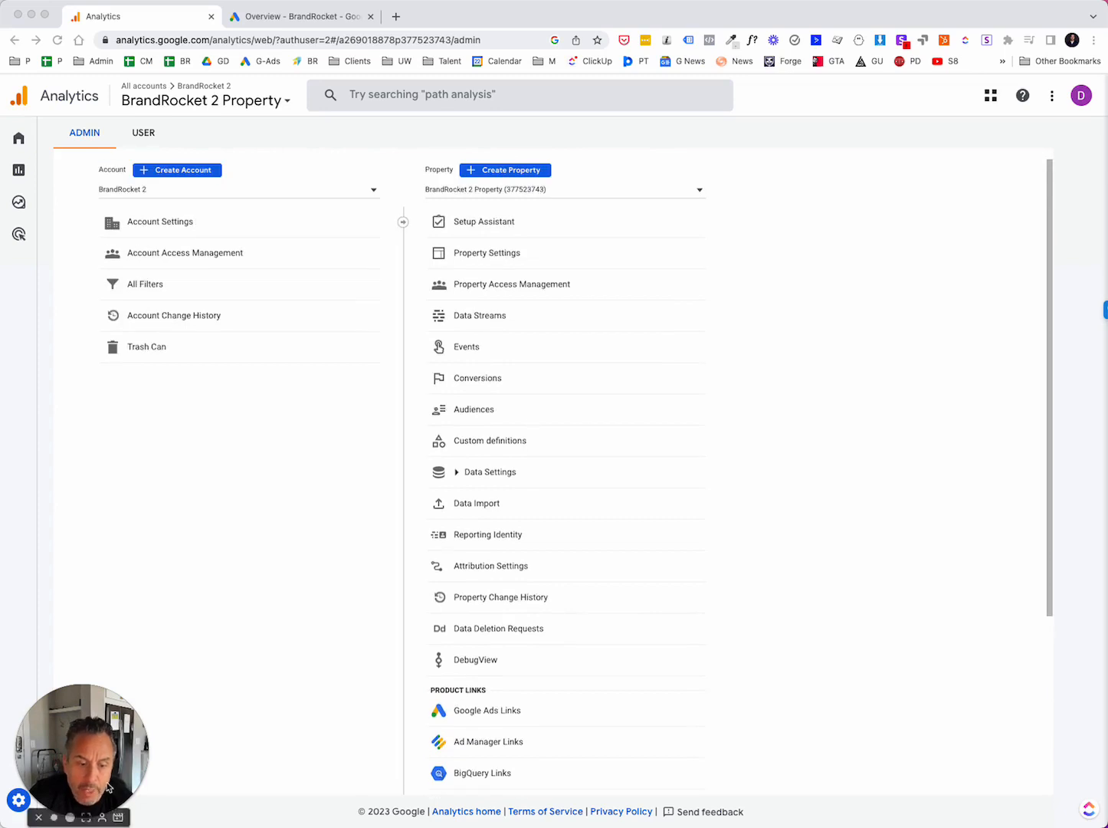
{"action": "left_click_drag", "start_coordinate": [98, 691], "coordinate": [1026, 656]}
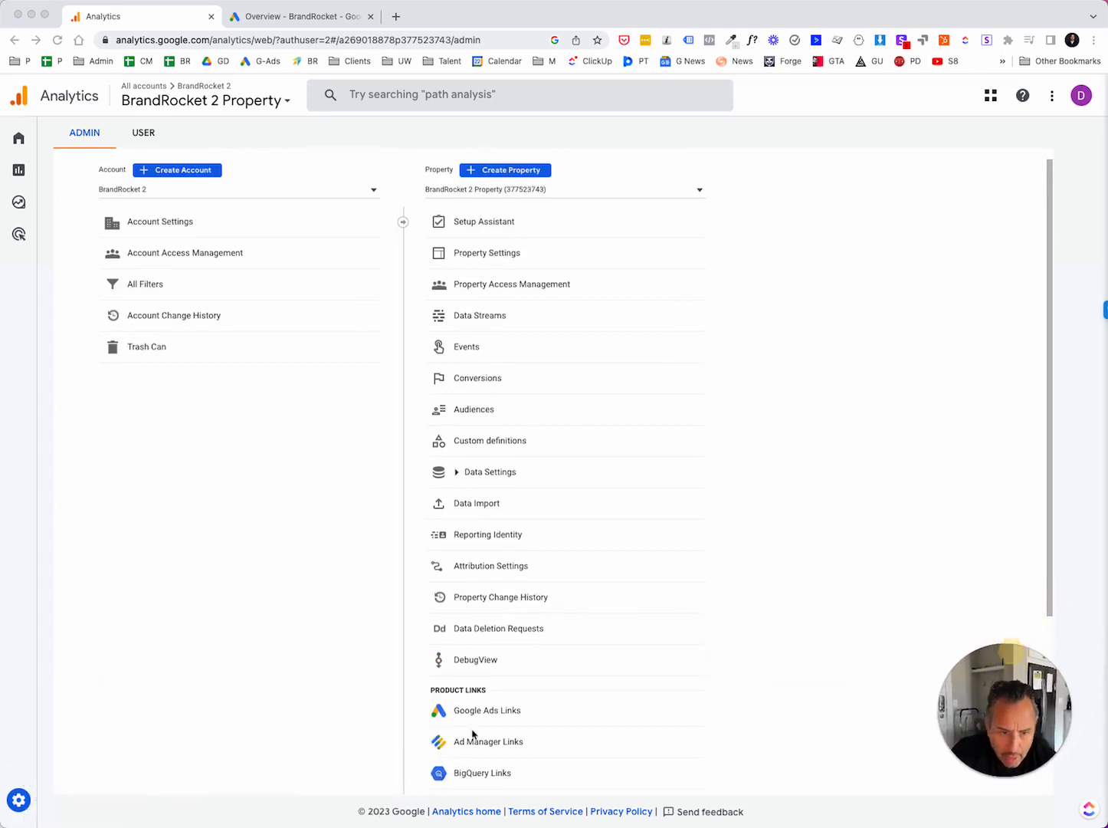
Open the Google Ads links in the admin settings of BrandRocket 2 Property and start a new link.
{"action": "left_click", "coordinate": [19, 802]}
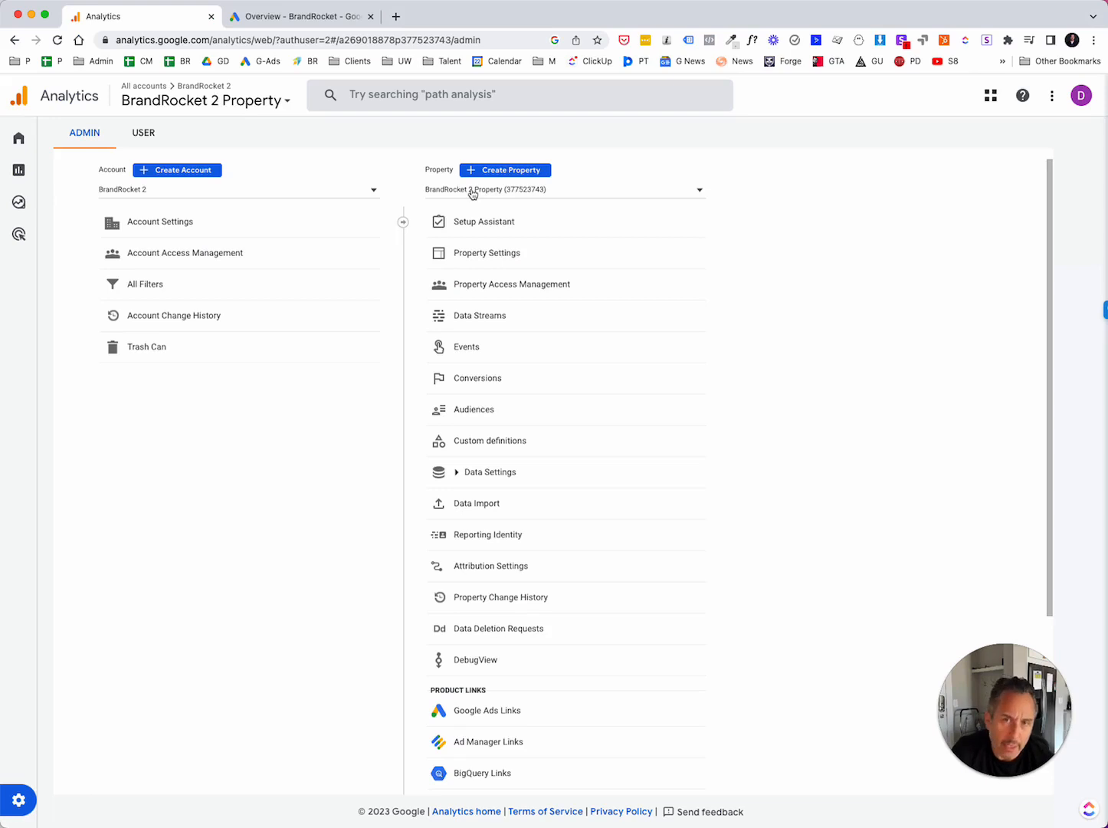
{"action": "scroll", "coordinate": [503, 332], "scroll_direction": "down", "scroll_amount": 2}
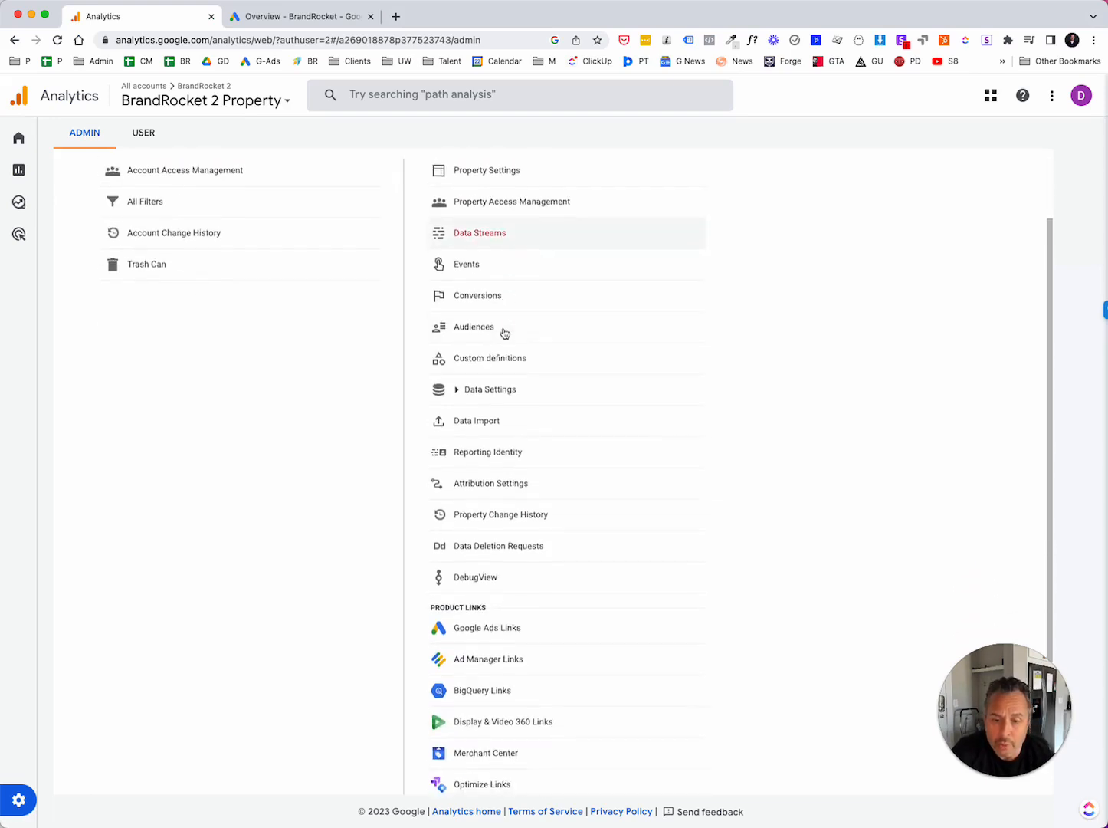
{"action": "scroll", "coordinate": [519, 510], "scroll_direction": "down", "scroll_amount": 4}
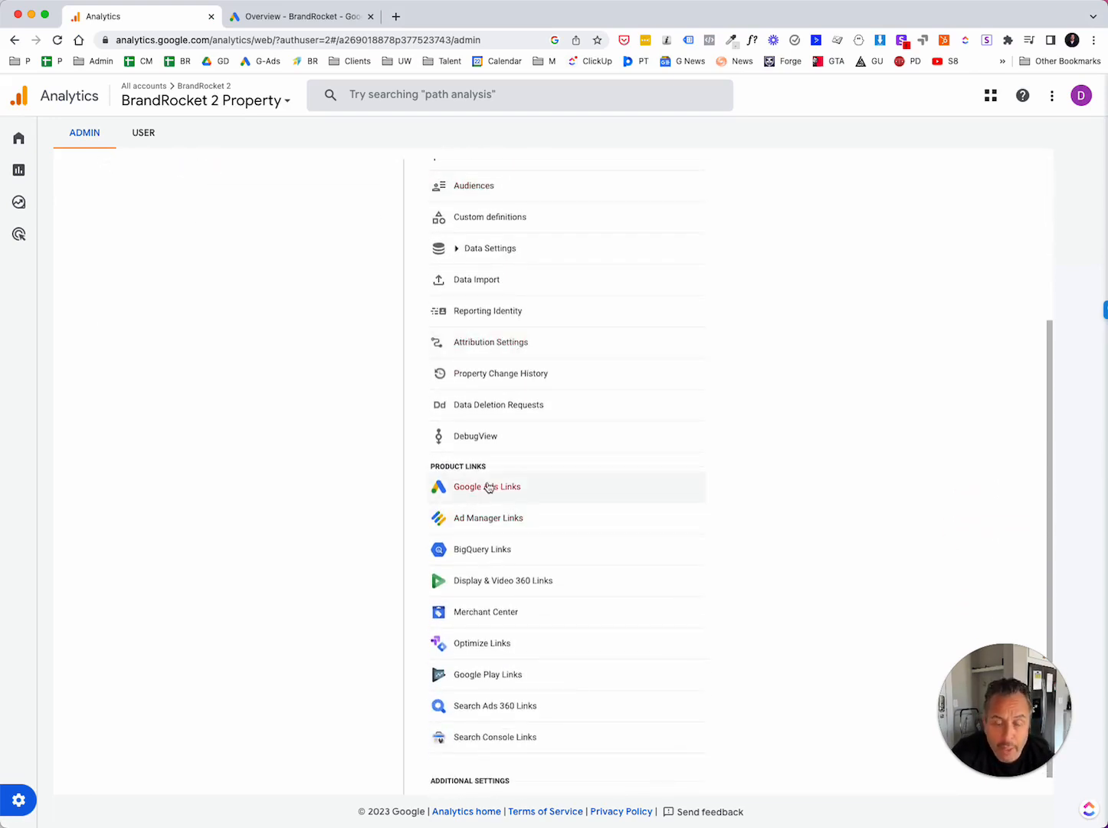
{"action": "left_click", "coordinate": [499, 488]}
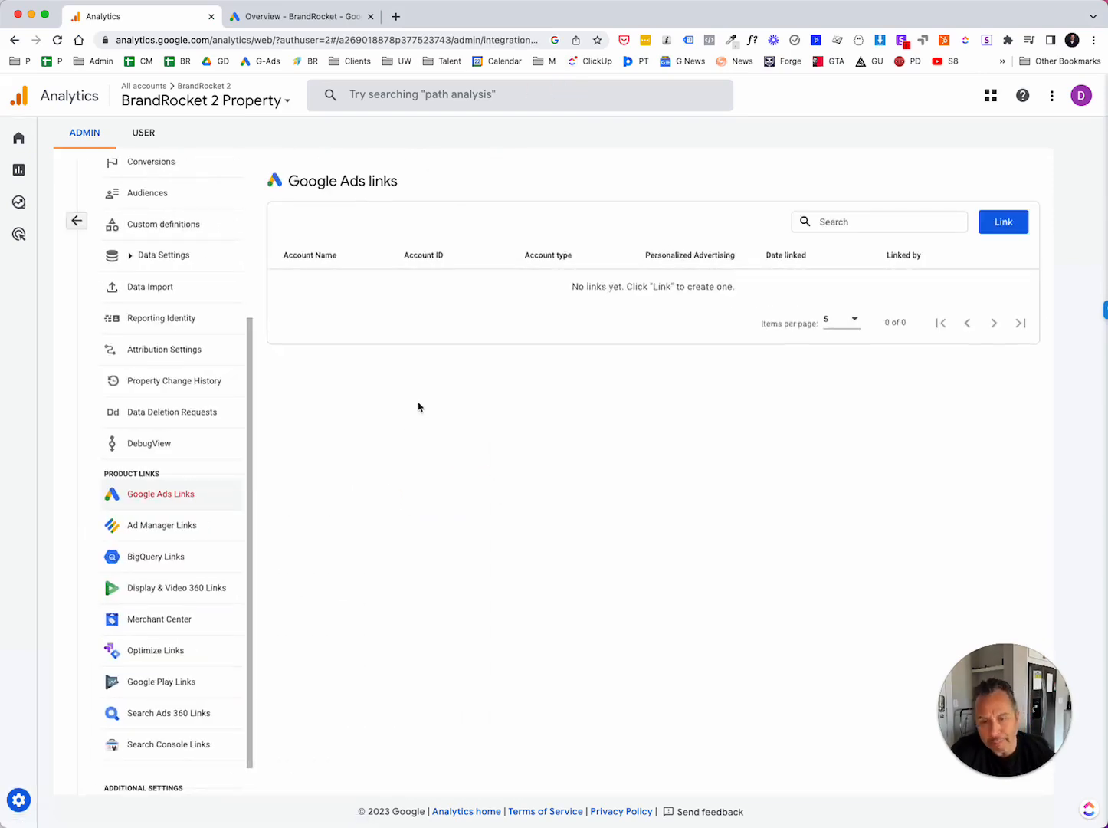
{"action": "left_click", "coordinate": [1009, 226]}
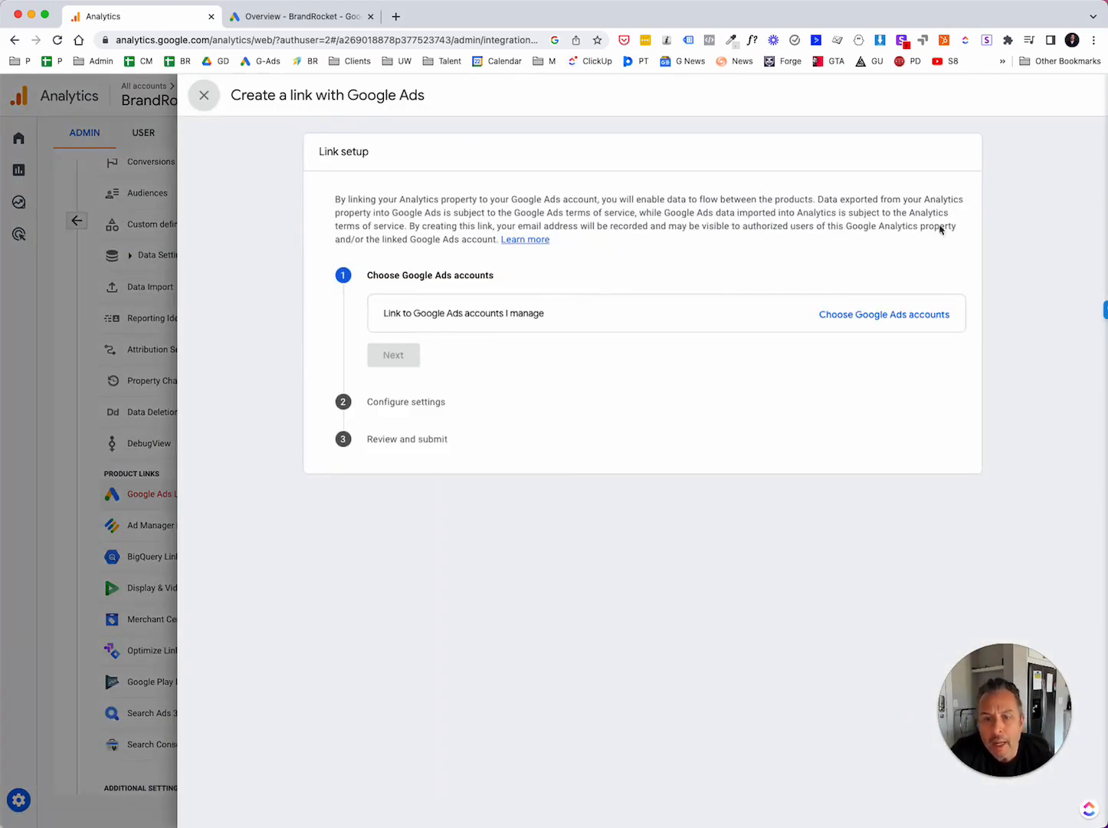
Choose the BrandRocket account under the manager account as the Google Ads account to link, and continue to the configuration settings.
{"action": "left_click", "coordinate": [901, 317]}
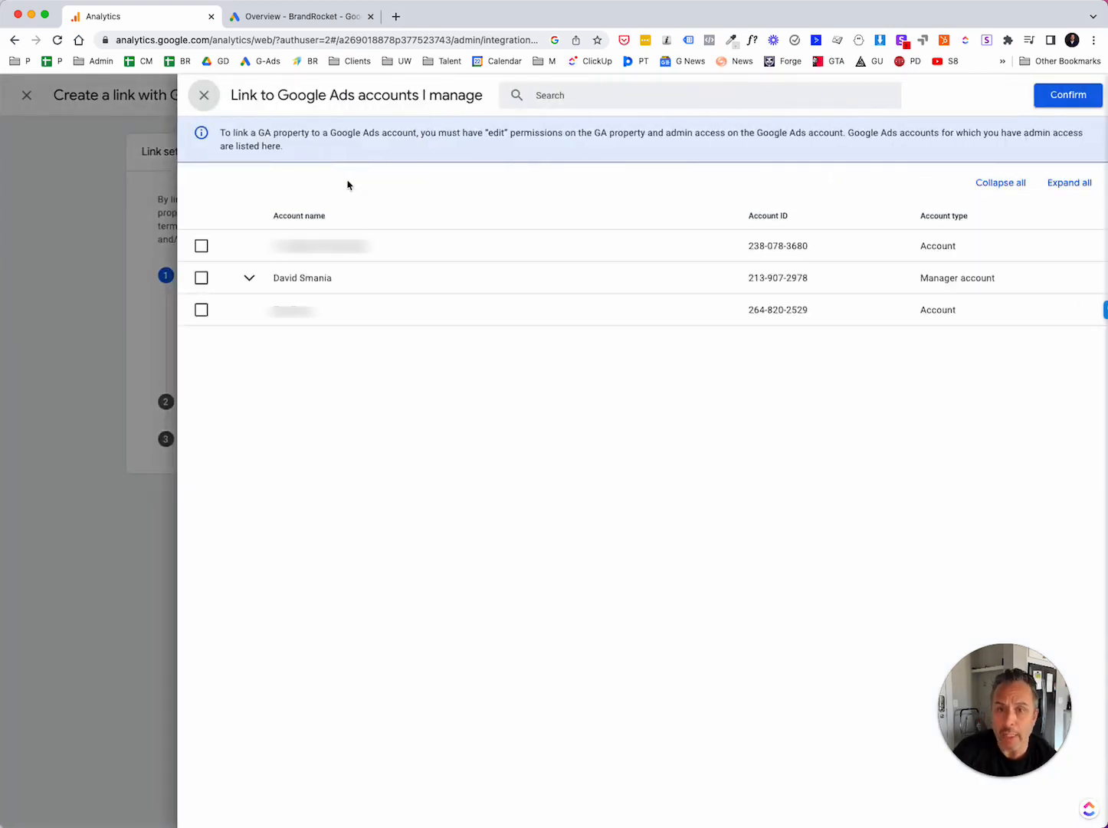
{"action": "left_click", "coordinate": [249, 278]}
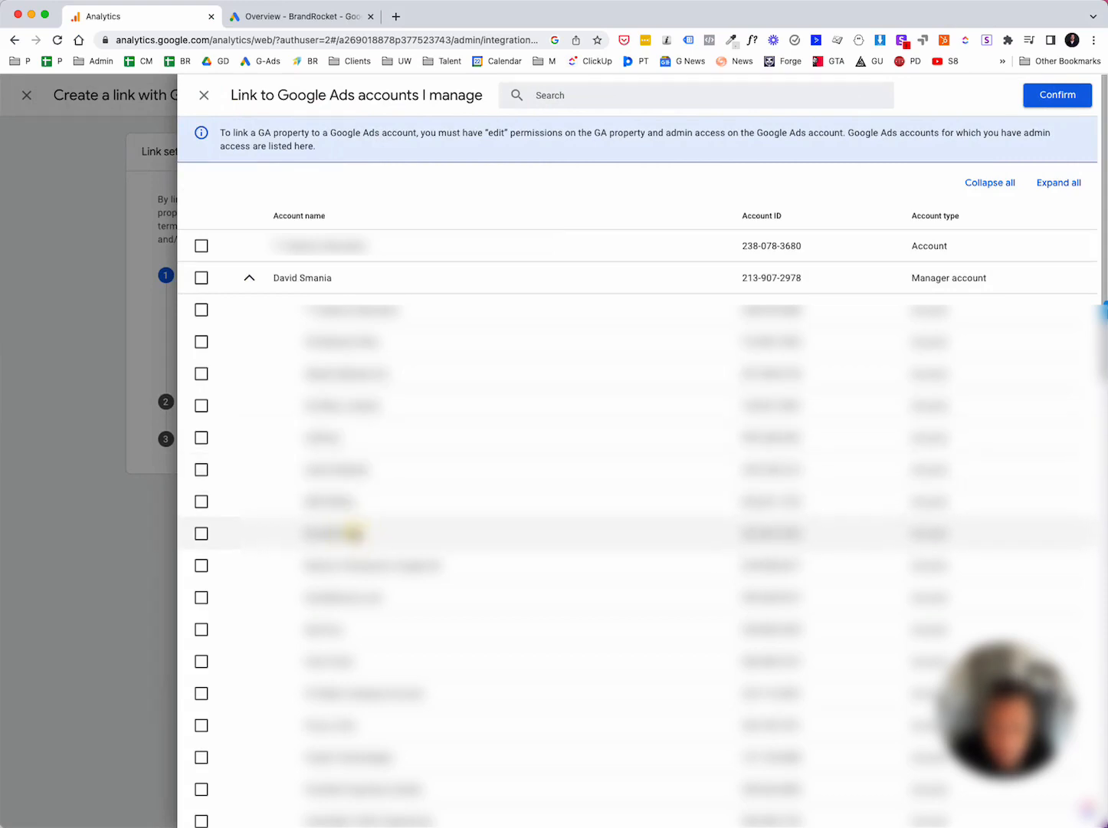
{"action": "left_click", "coordinate": [201, 533]}
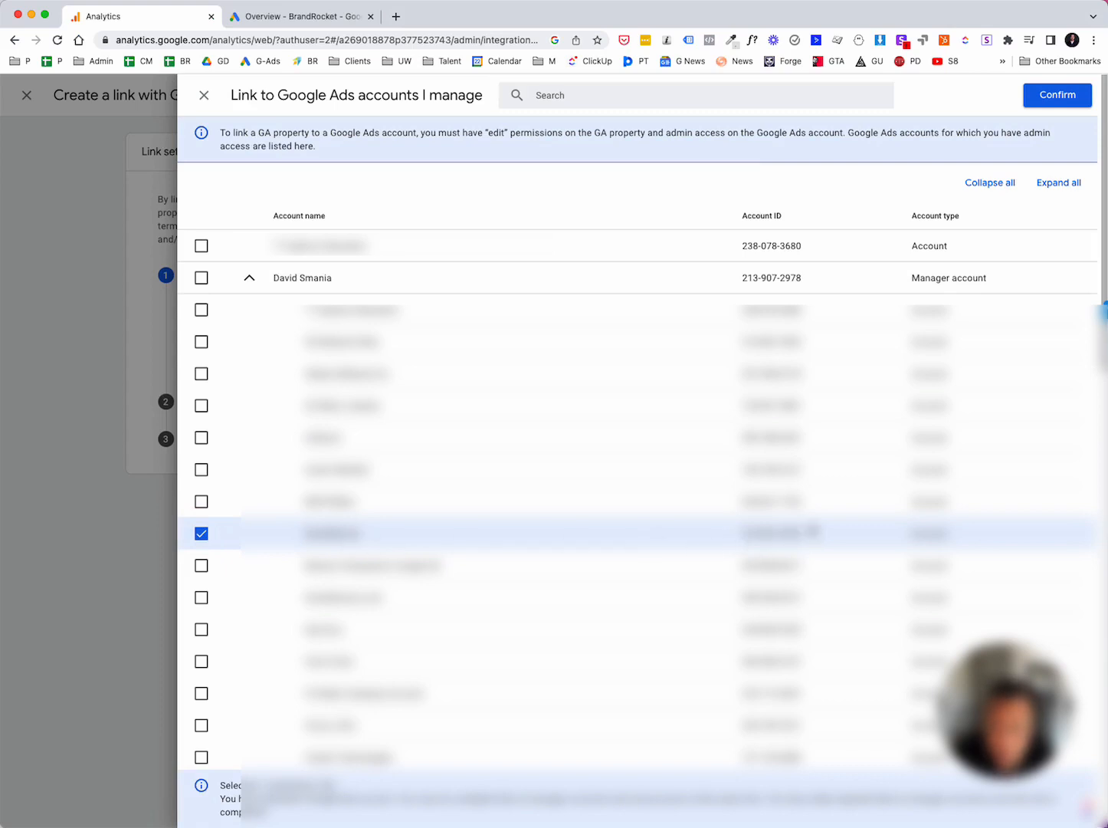
{"action": "left_click", "coordinate": [1059, 93]}
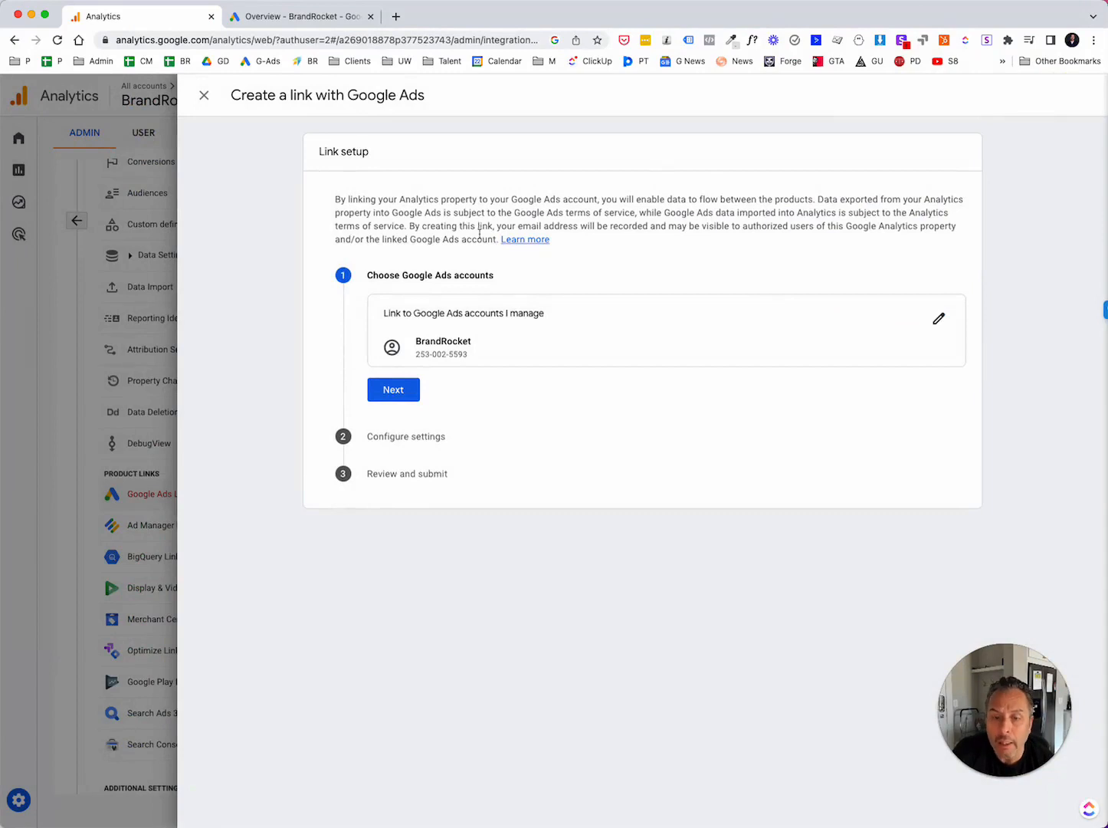
{"action": "left_click", "coordinate": [394, 390]}
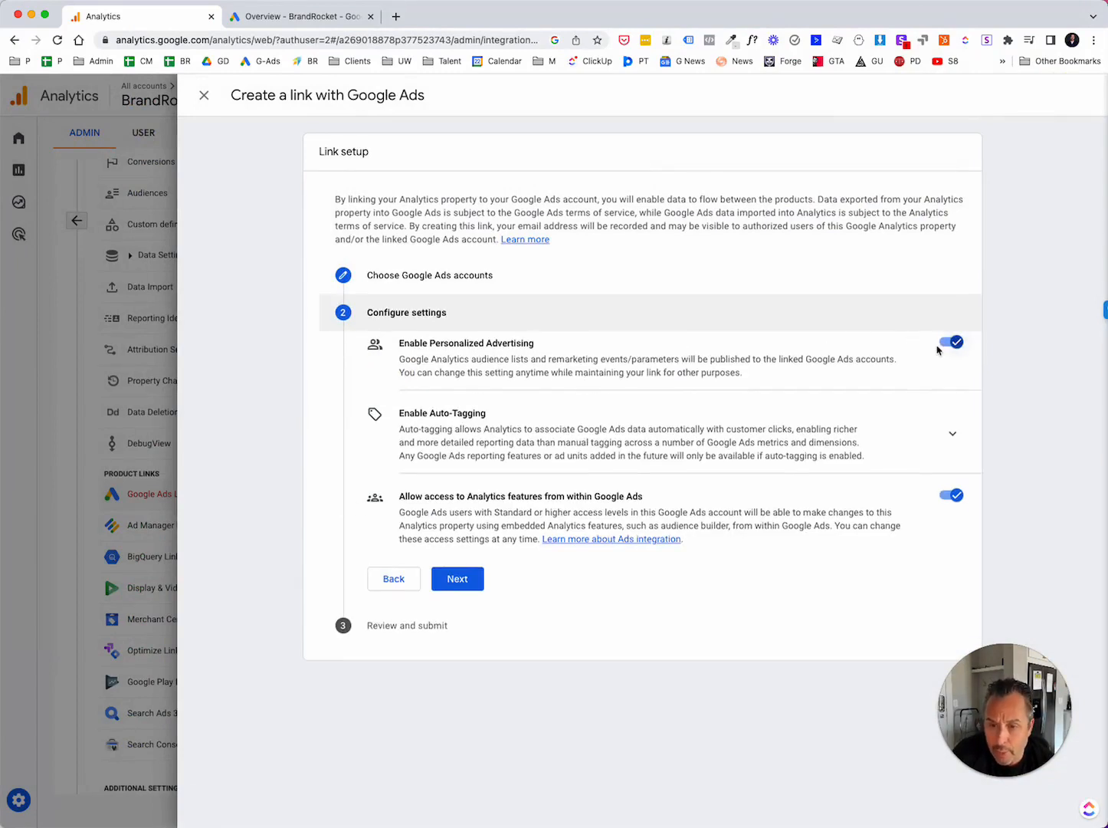
Review the auto-tagging options, keep auto-tagging enabled on selected Google Ads accounts, and submit the link.
{"action": "left_click", "coordinate": [954, 434]}
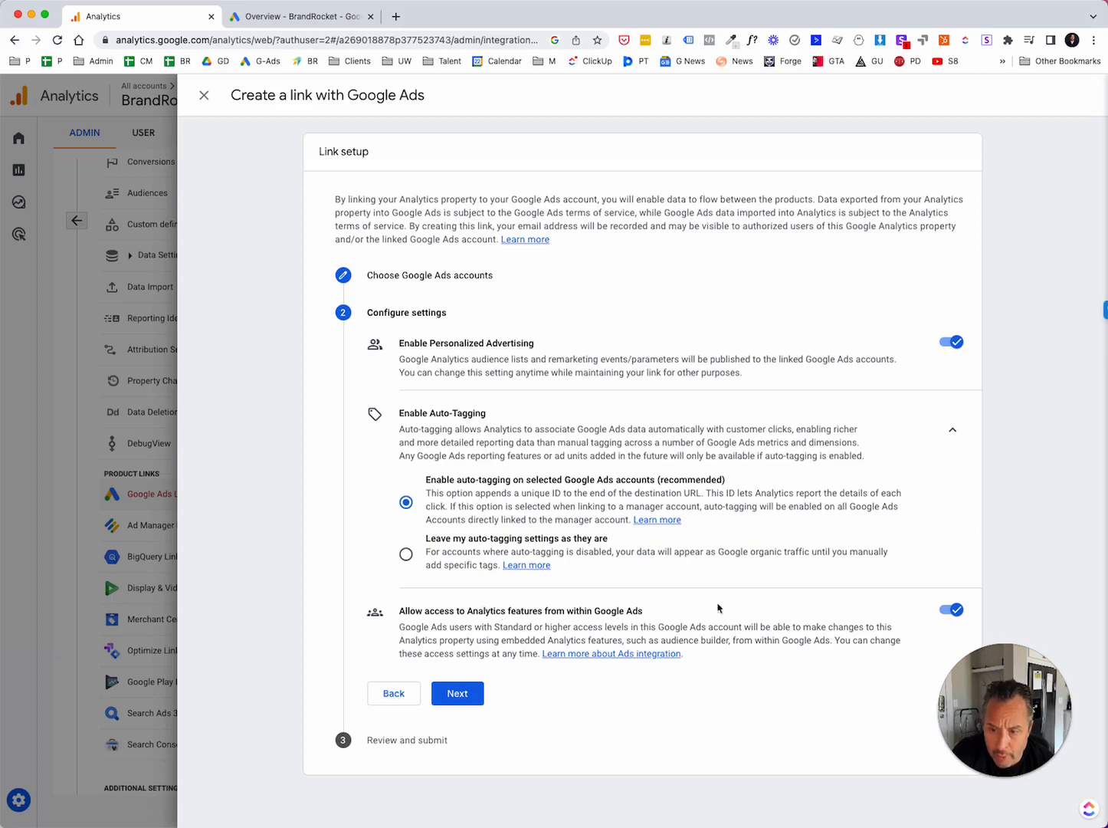
{"action": "left_click", "coordinate": [454, 694]}
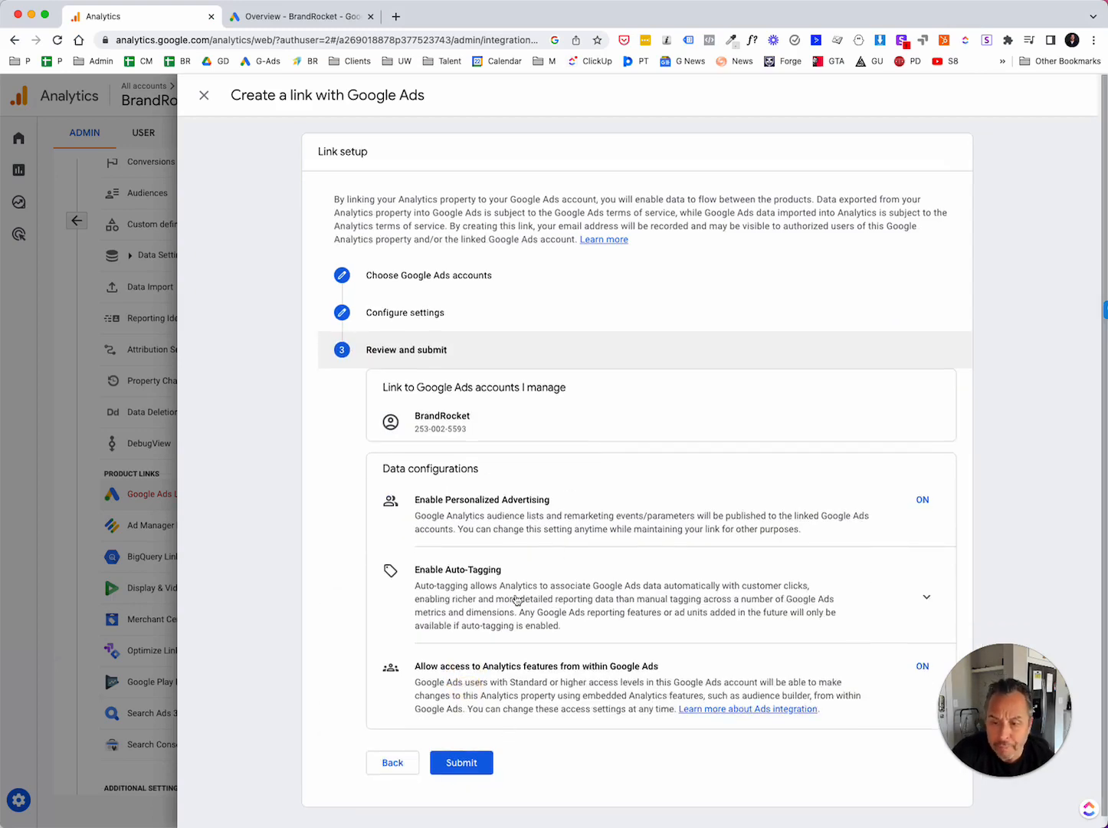
{"action": "left_click", "coordinate": [489, 770]}
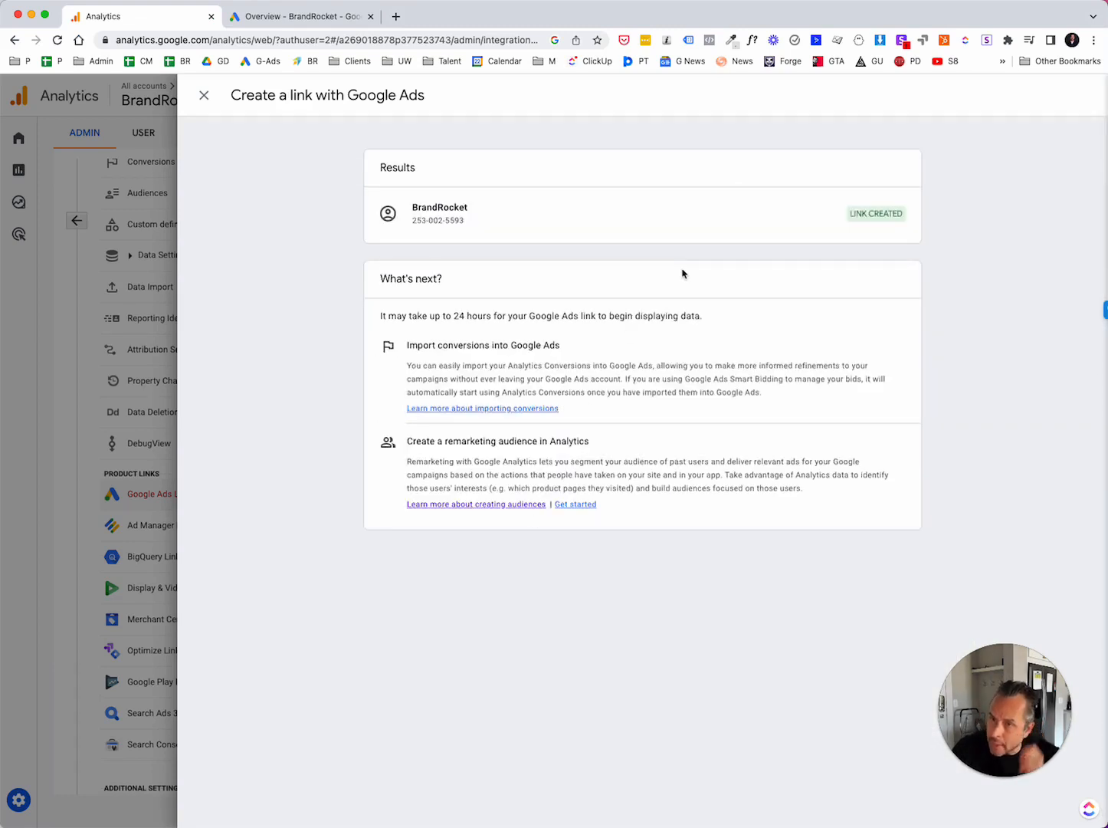
{"action": "left_click", "coordinate": [204, 98]}
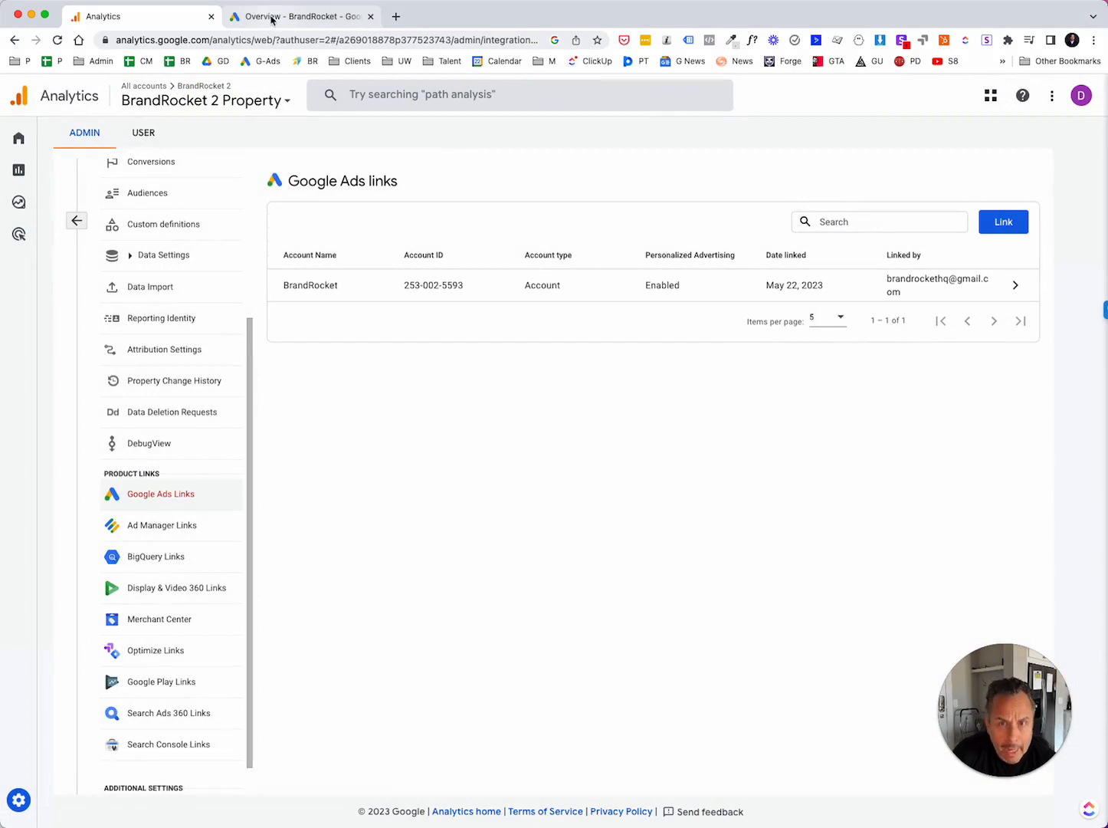
Switch to Google Ads, open BrandRocket's linked accounts and look through the linked and available products.
{"action": "left_click", "coordinate": [272, 16]}
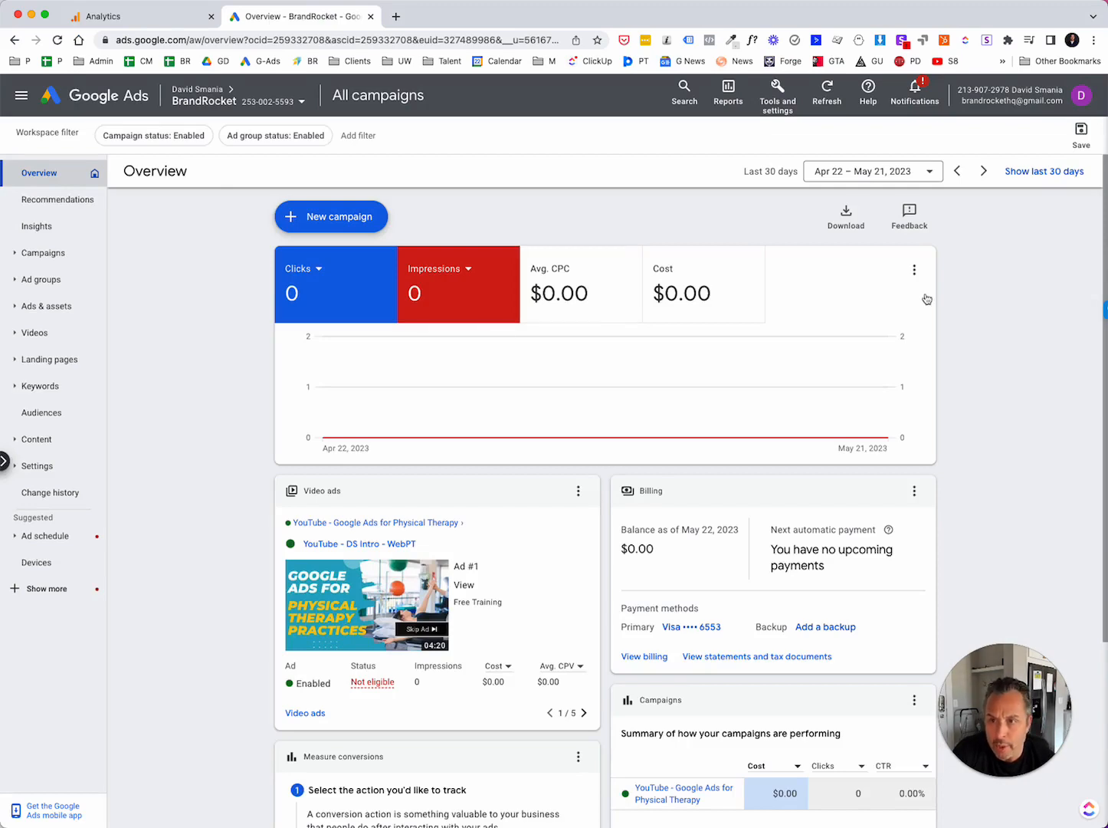
{"action": "left_click", "coordinate": [778, 103]}
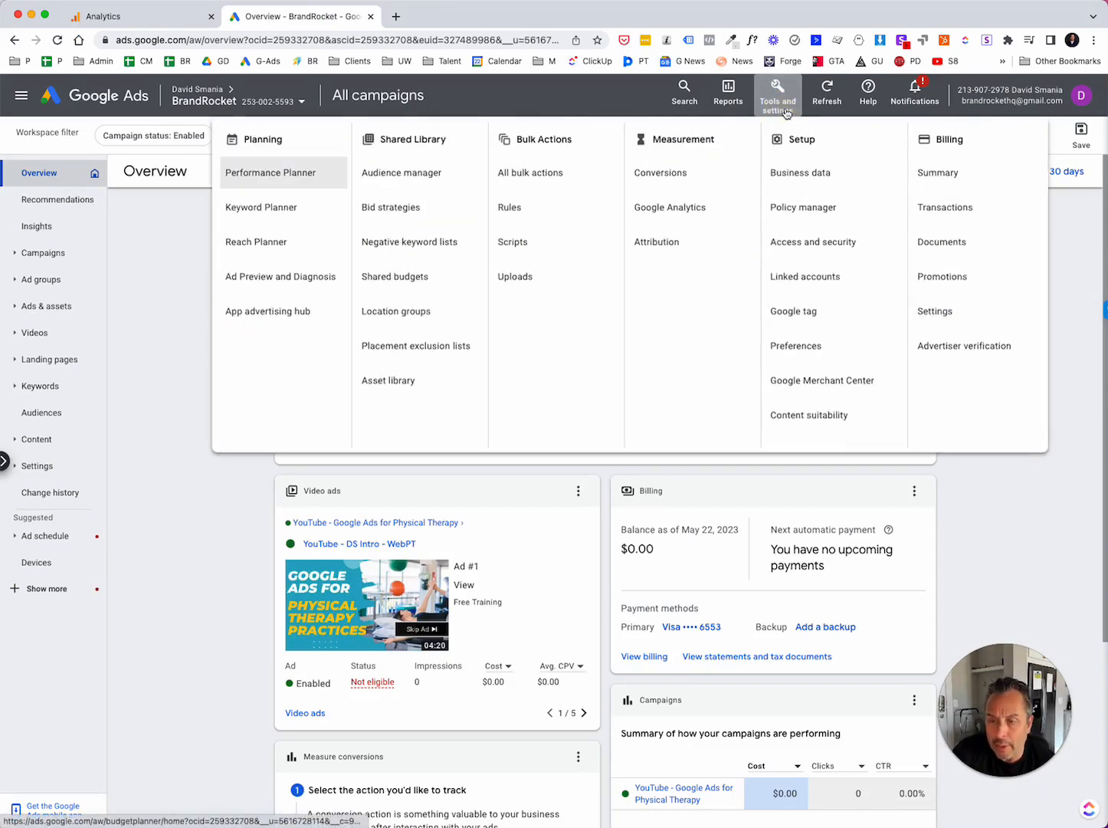
{"action": "left_click", "coordinate": [795, 282]}
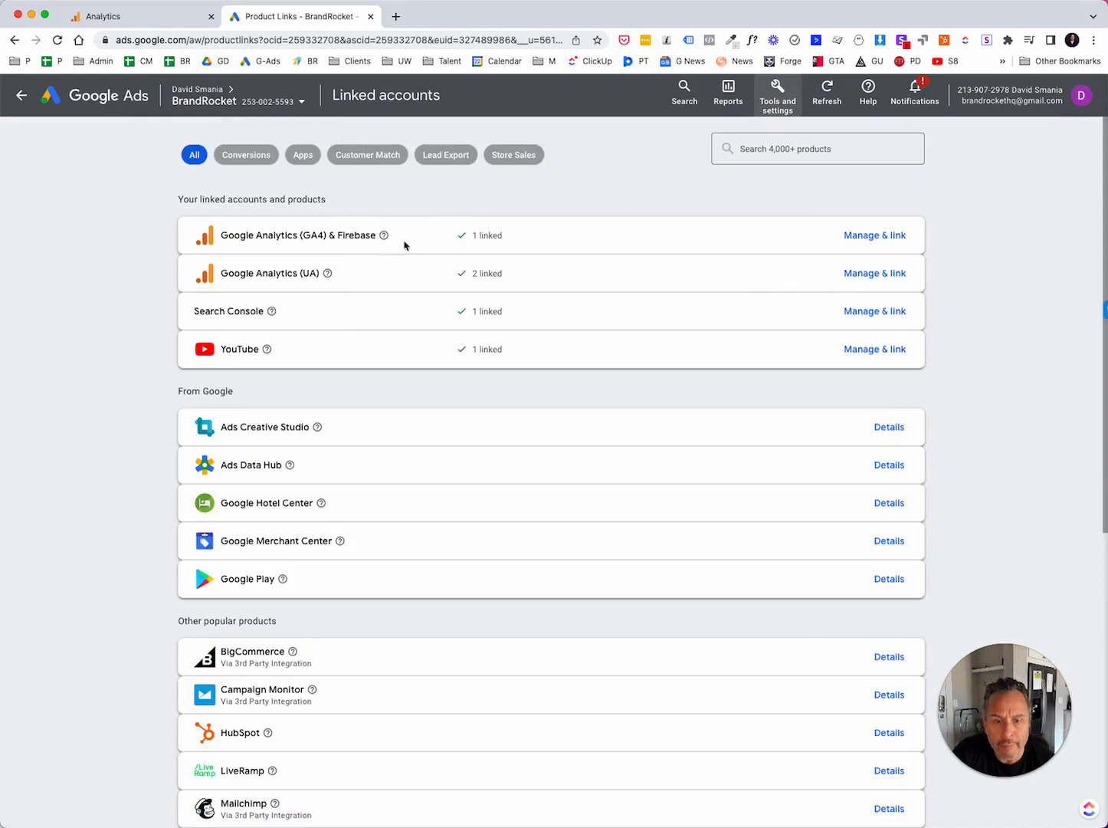
{"action": "scroll", "coordinate": [217, 528], "scroll_direction": "down", "scroll_amount": 3}
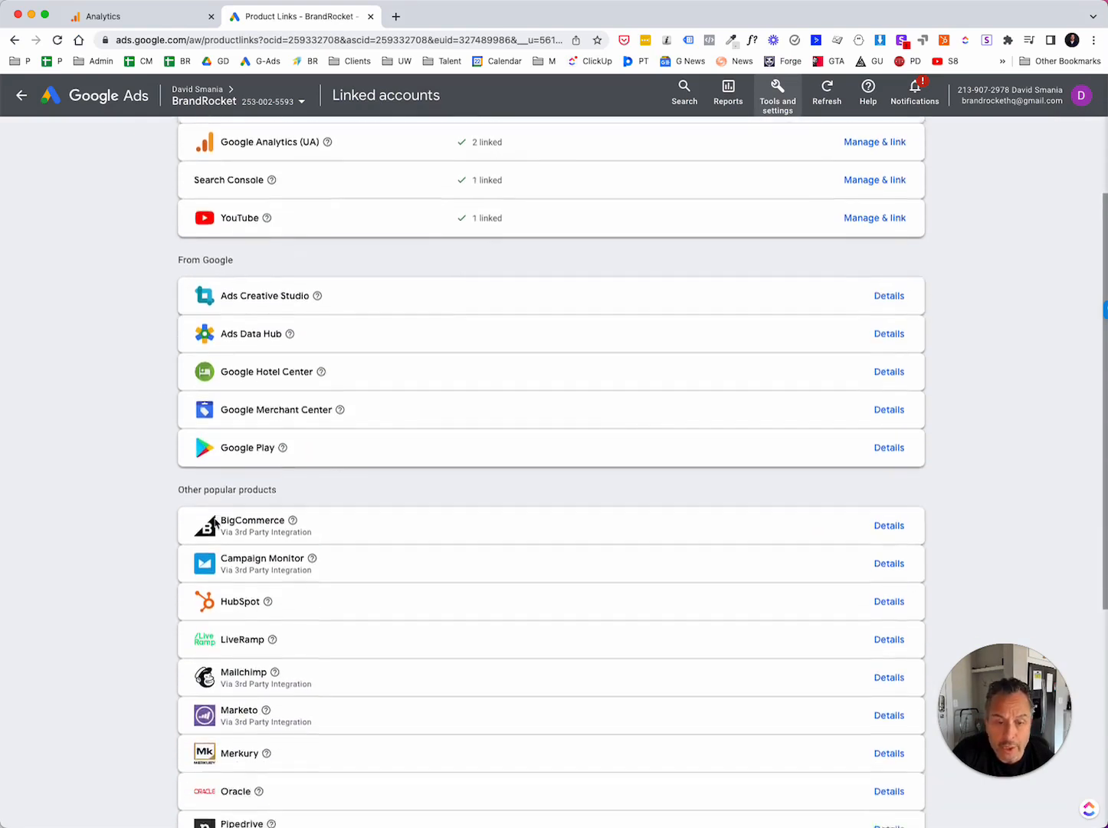
{"action": "scroll", "coordinate": [217, 527], "scroll_direction": "up", "scroll_amount": 3}
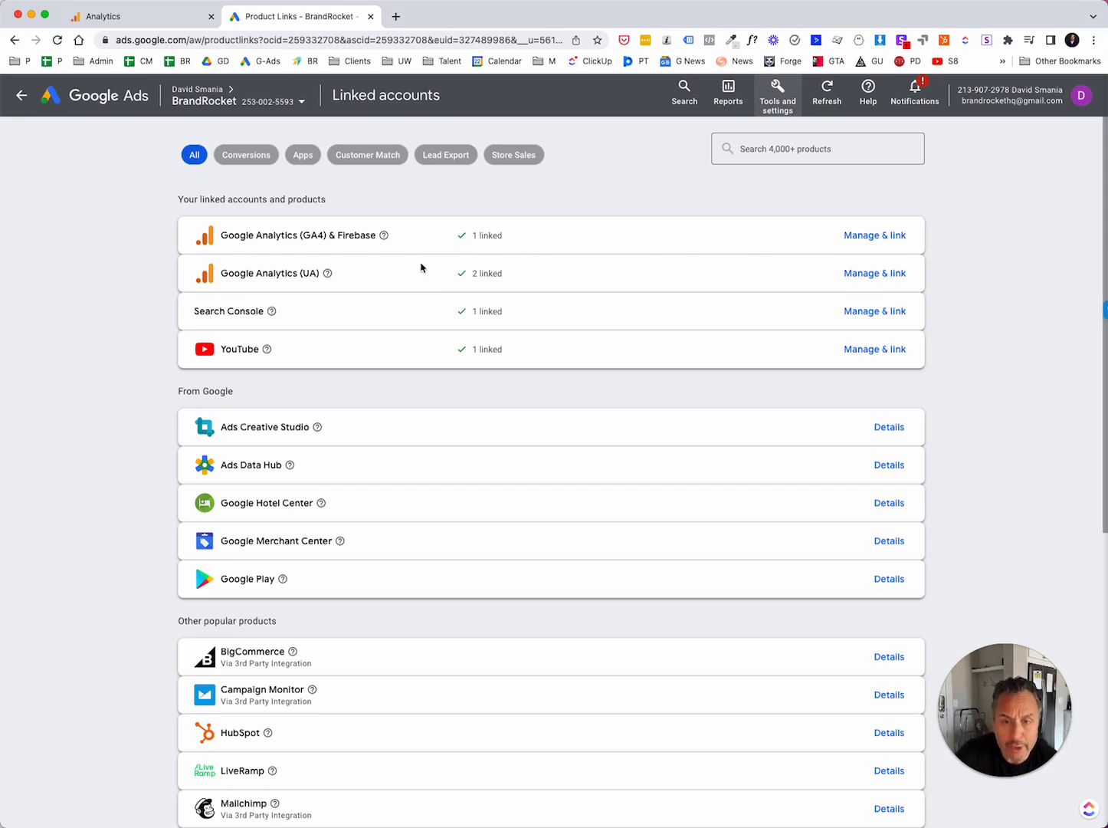
Open the management page for Google Analytics (GA4) & Firebase links and examine each property's link status and available actions.
{"action": "left_click", "coordinate": [872, 237]}
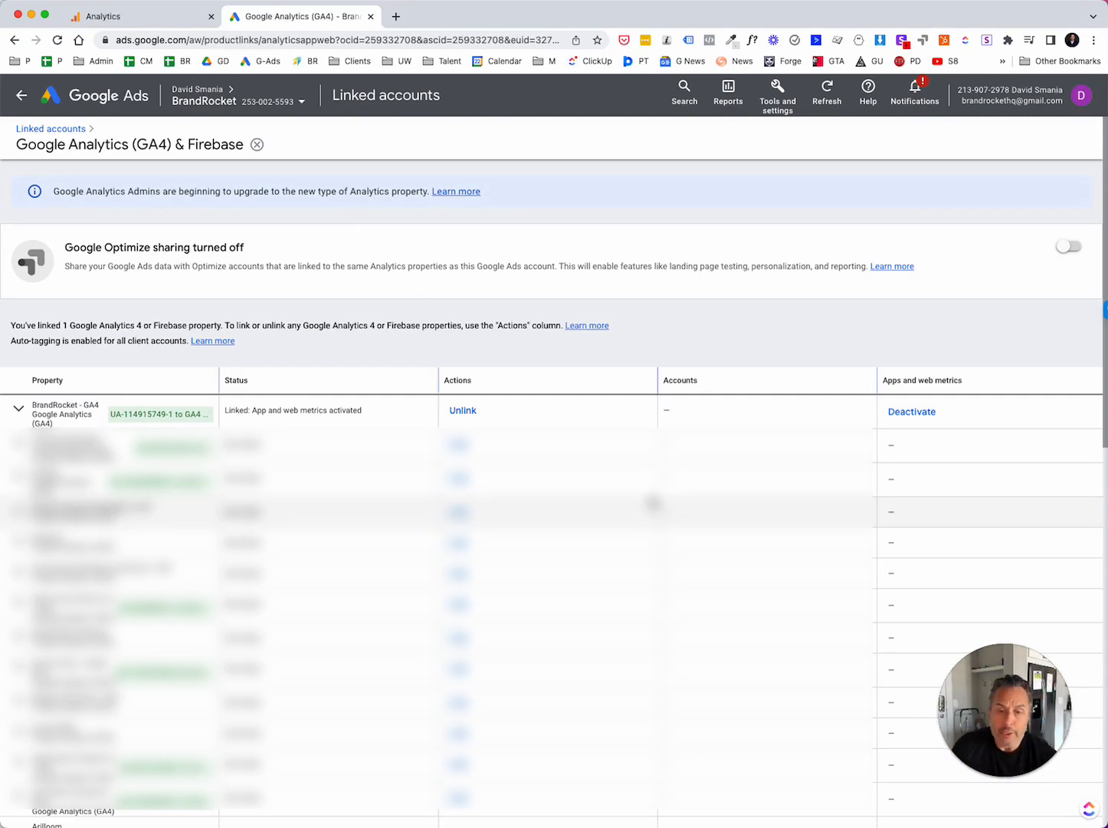
{"action": "scroll", "coordinate": [207, 492], "scroll_direction": "down", "scroll_amount": 1}
{"action": "scroll", "coordinate": [207, 492], "scroll_direction": "down", "scroll_amount": 2}
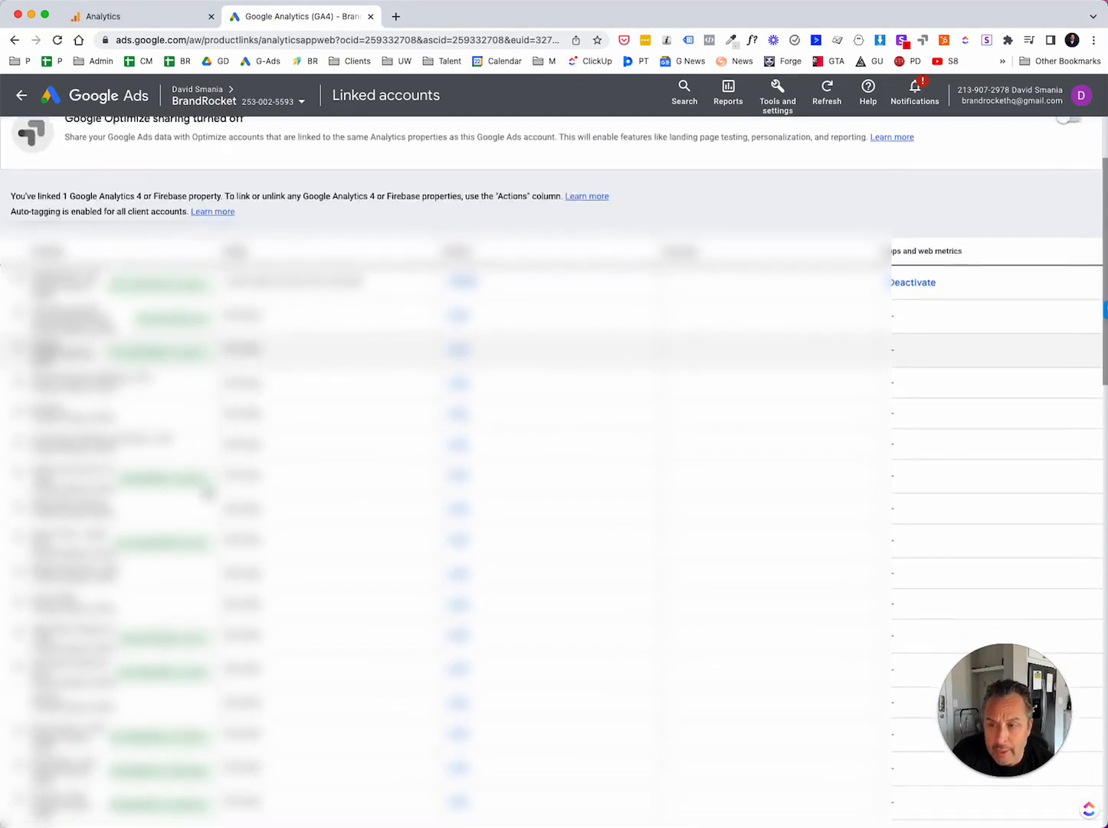
{"action": "scroll", "coordinate": [207, 492], "scroll_direction": "up", "scroll_amount": 3}
{"action": "scroll", "coordinate": [208, 493], "scroll_direction": "up", "scroll_amount": 1}
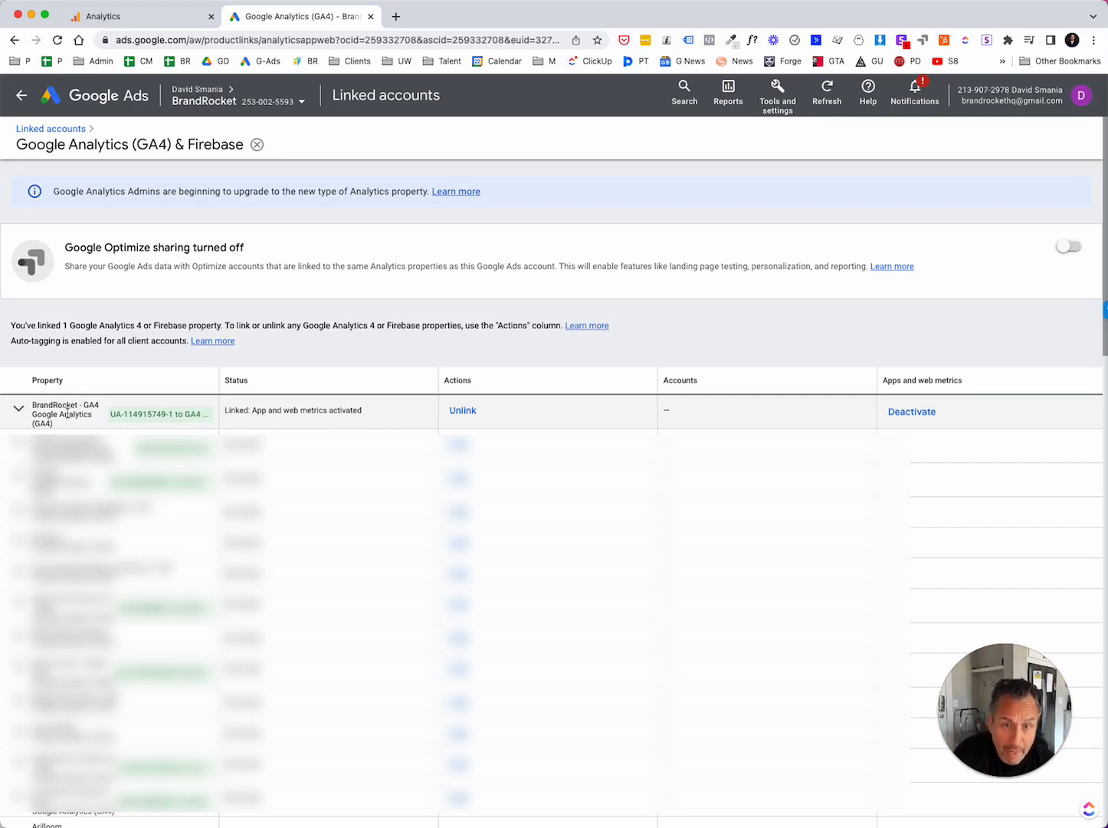
{"action": "scroll", "coordinate": [422, 491], "scroll_direction": "down", "scroll_amount": 1}
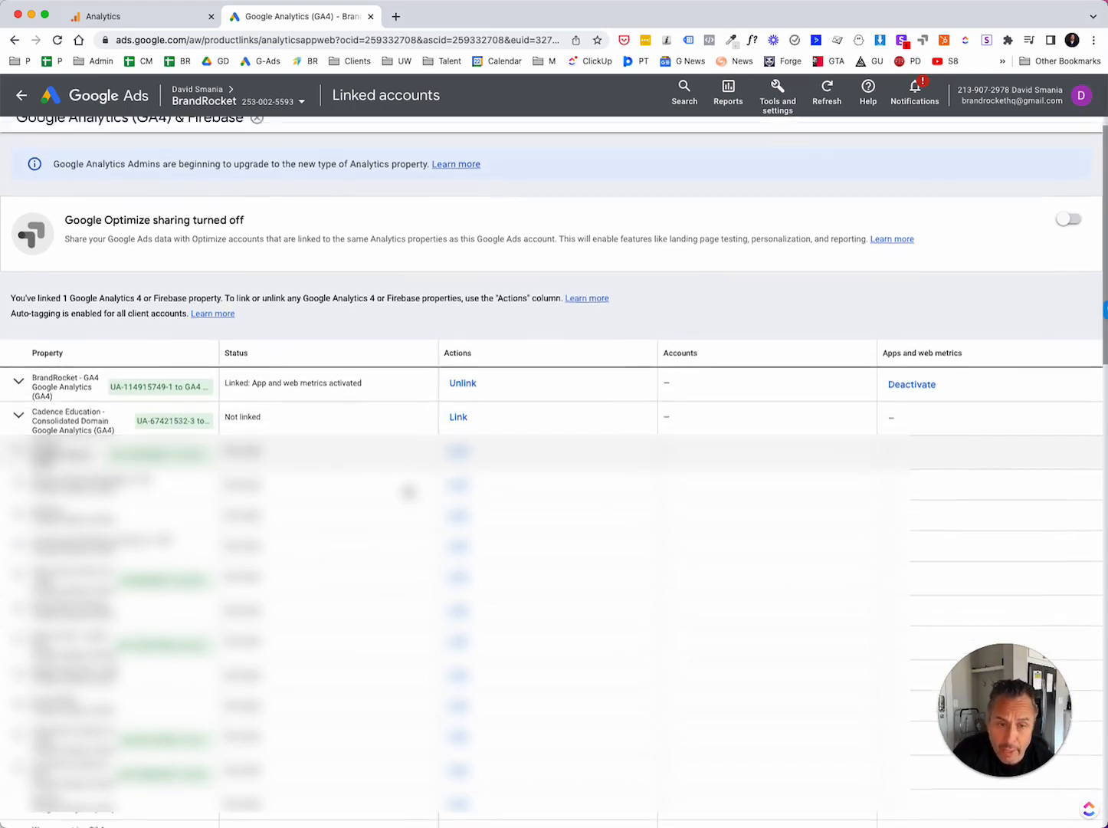
{"action": "scroll", "coordinate": [422, 490], "scroll_direction": "up", "scroll_amount": 1}
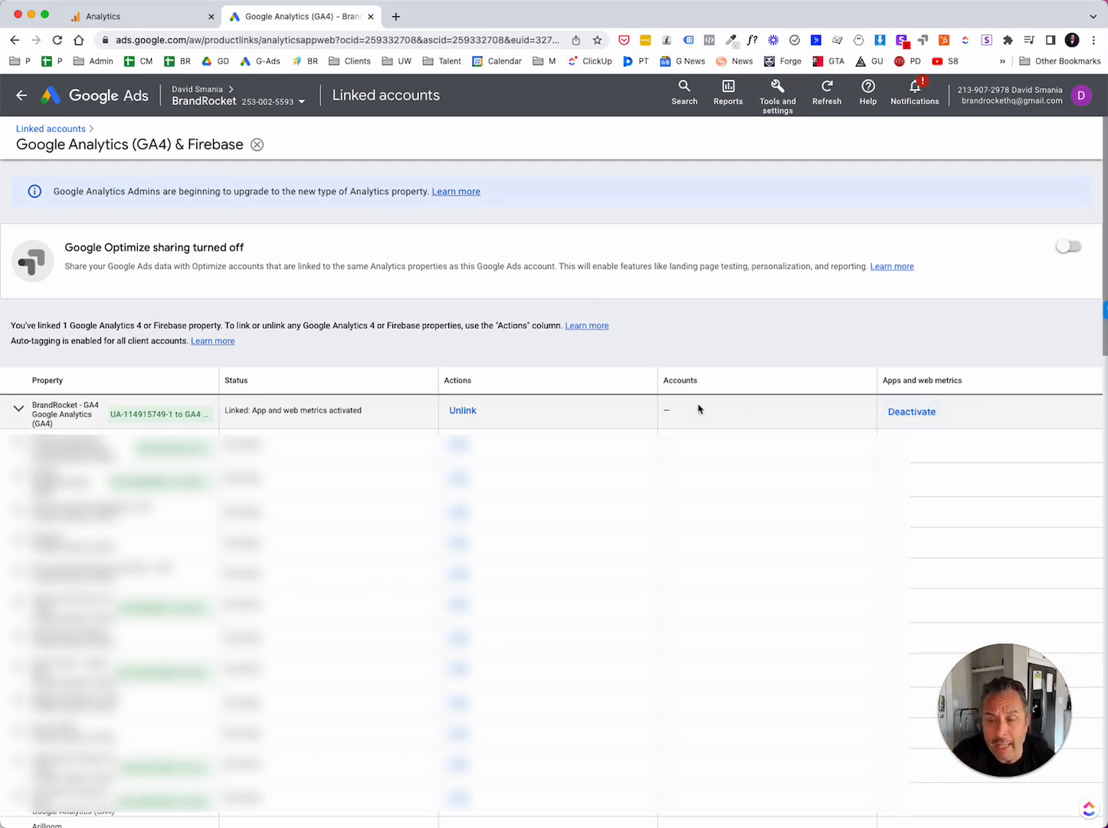
{"action": "scroll", "coordinate": [663, 407], "scroll_direction": "down", "scroll_amount": 1}
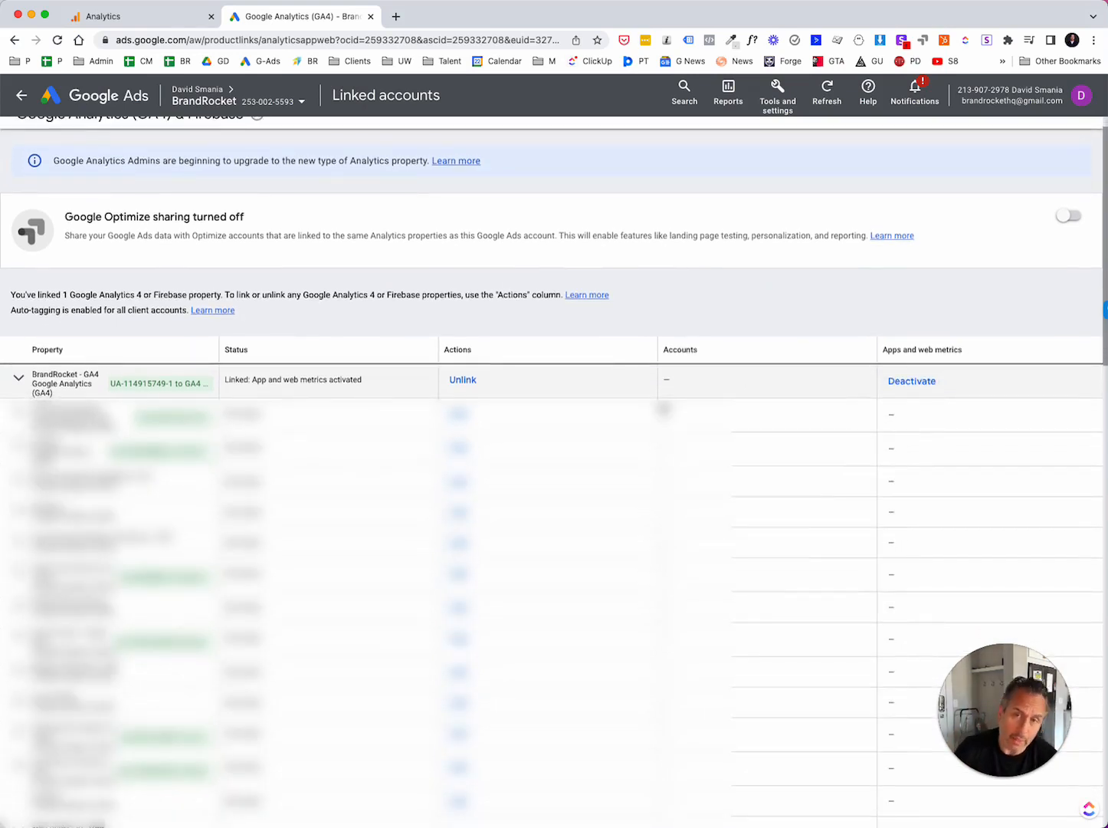